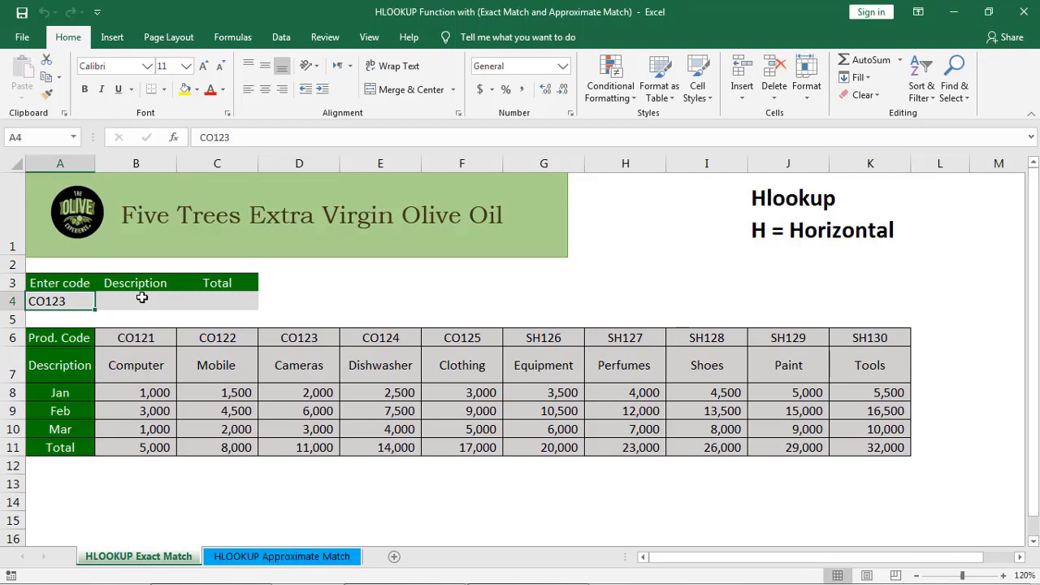
Start the formula =HLOOKUP(A4, in B4, using the product code in A4 as lookup value
click(142, 298)
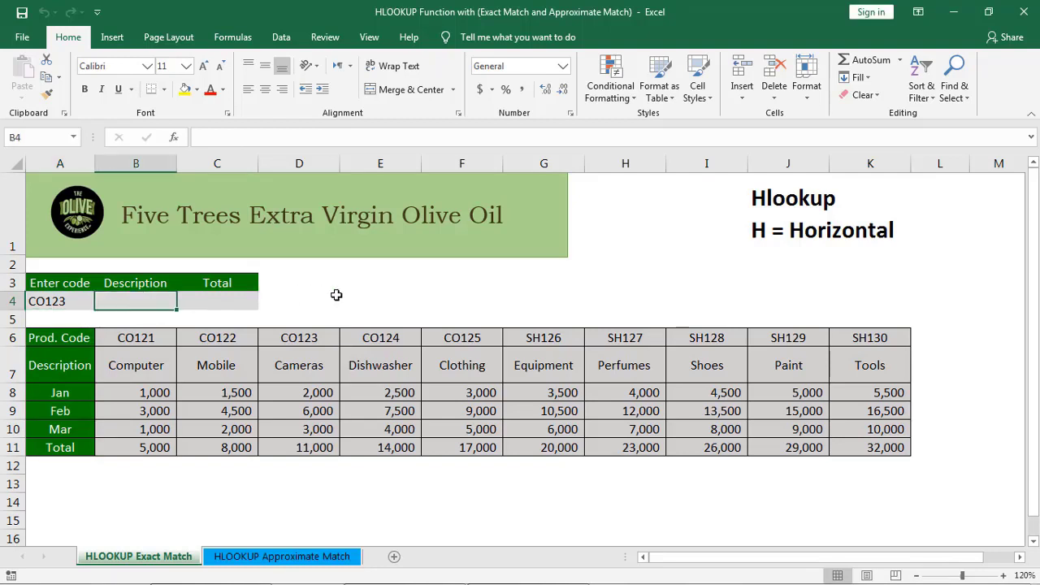
text(=)
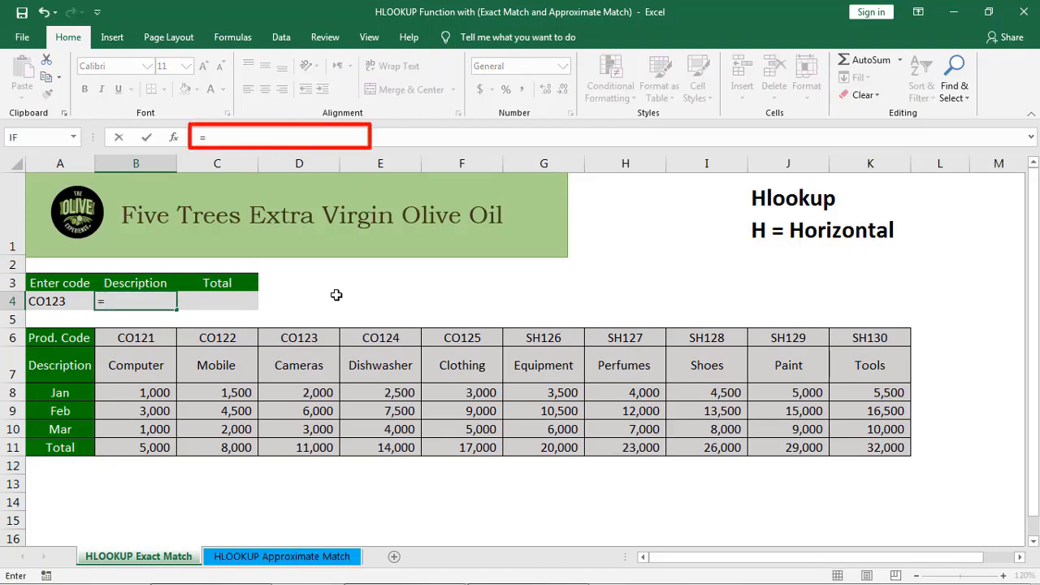
text(hloo)
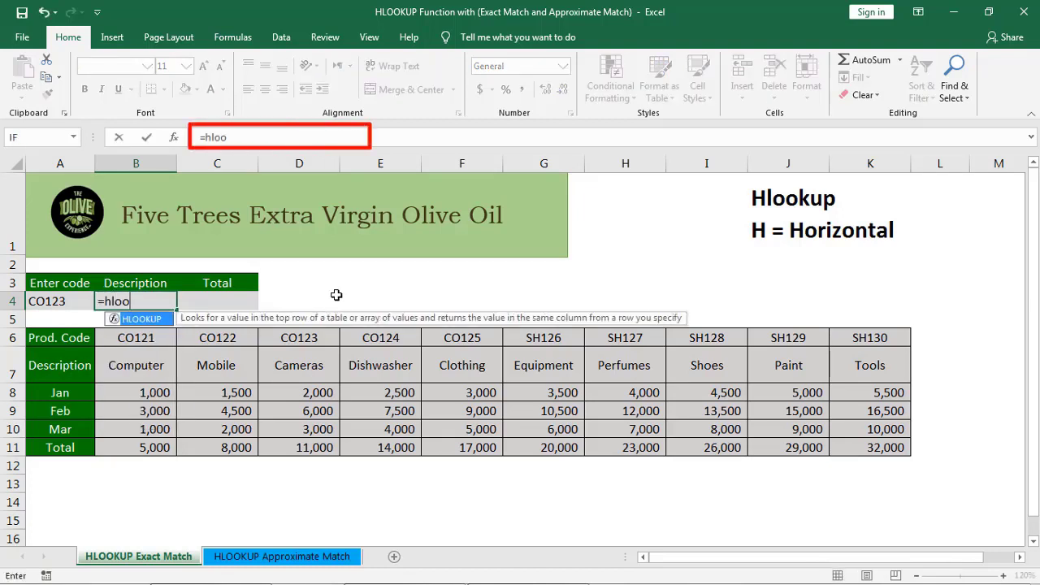
key(Tab)
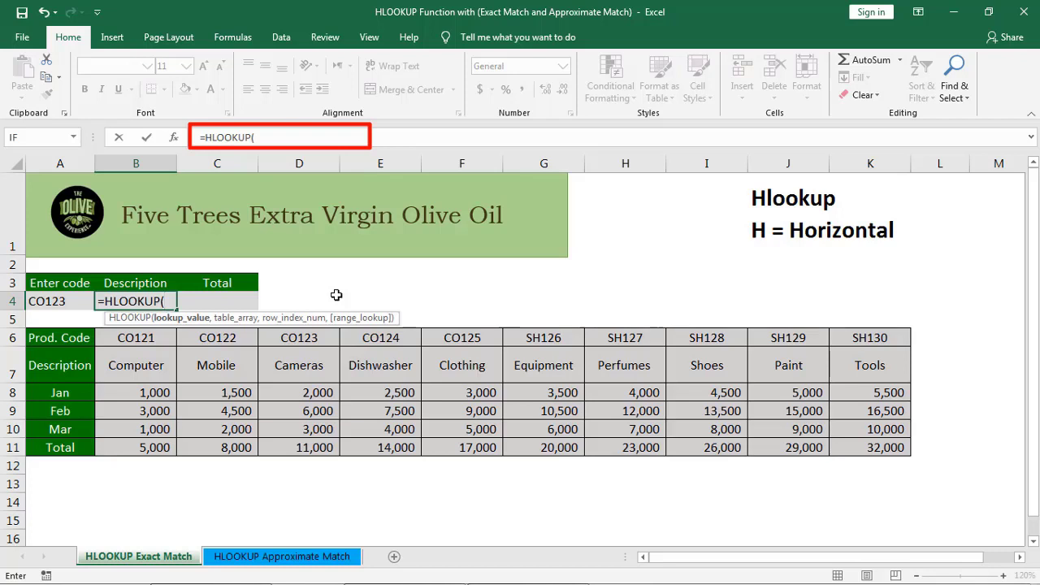
key(Left)
text(,)
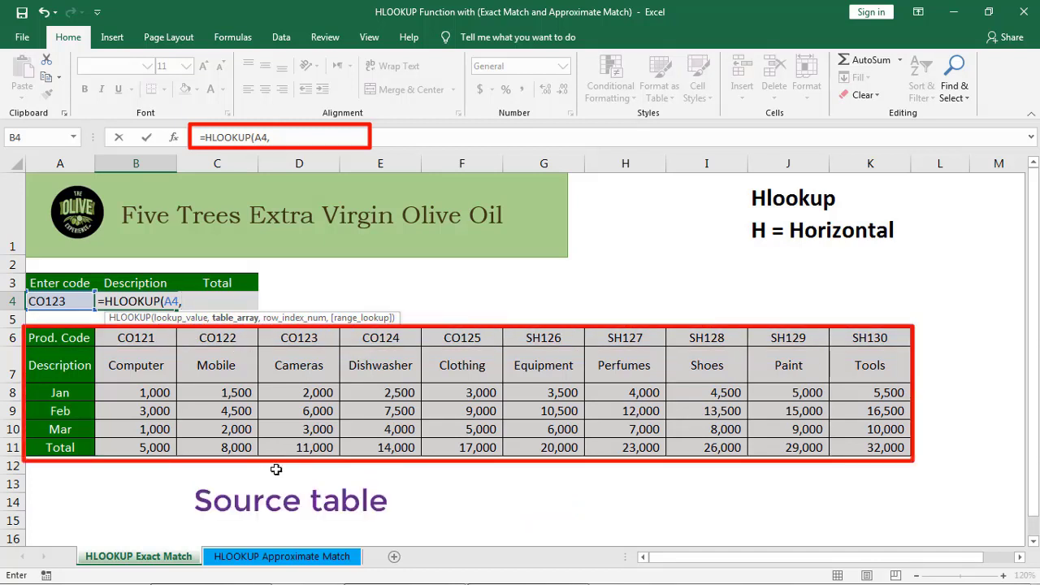
Complete B4 as =HLOOKUP(A4,A6:K11,2,FALSE) so it returns Cameras for CO123
key(Down)
key(Down)
key(Left)
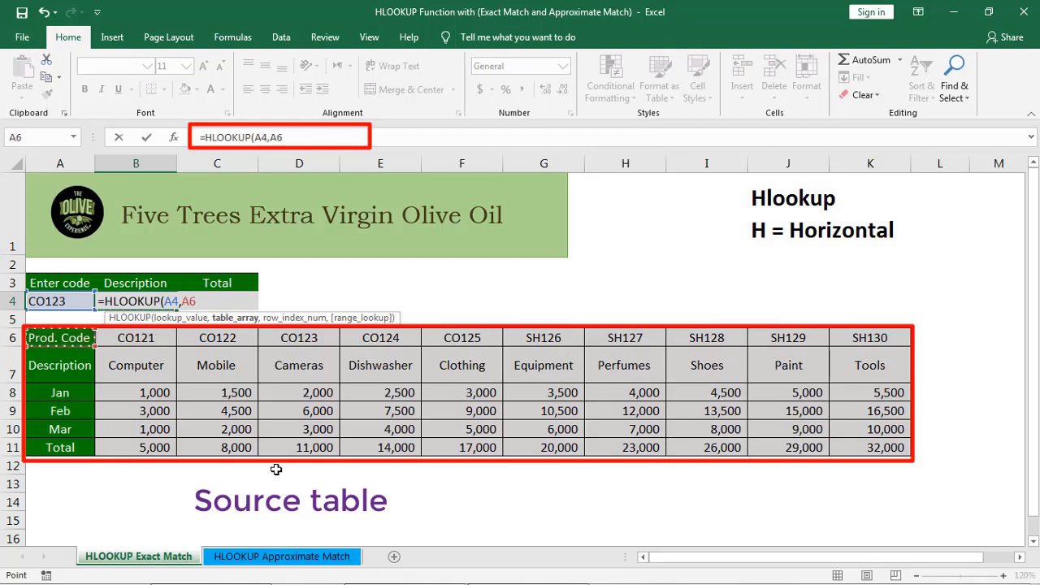
key(shift+Down)
key(shift+Down)
key(shift+Down)
key(shift+Down)
key(shift+Down)
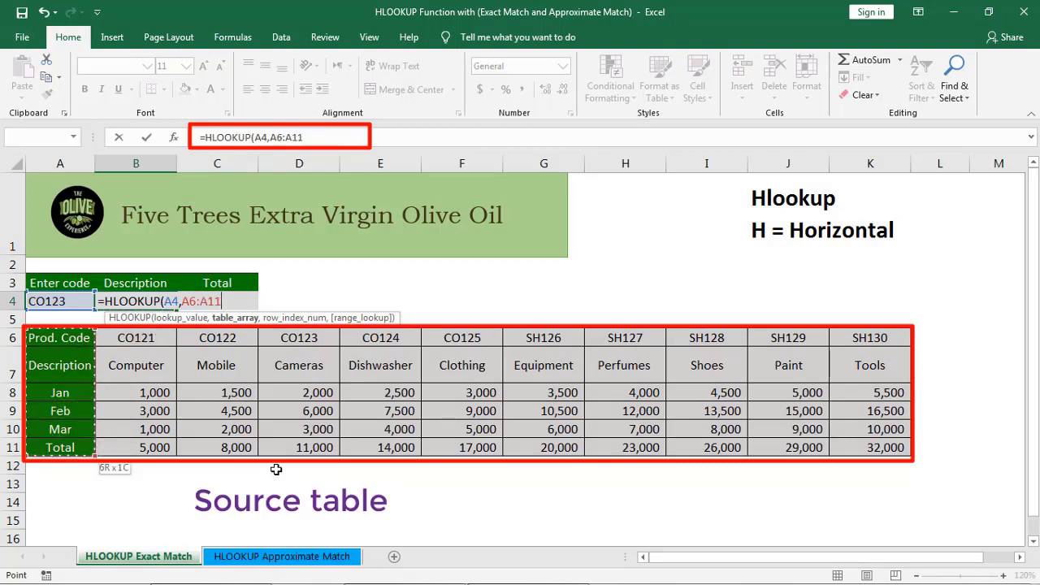
key(shift+Right)
key(shift+Right)
key(shift+Right)
key(shift+Right)
key(shift+Right)
key(shift+Right)
key(shift+Right)
key(shift+Right)
key(shift+Right)
key(shift+Right)
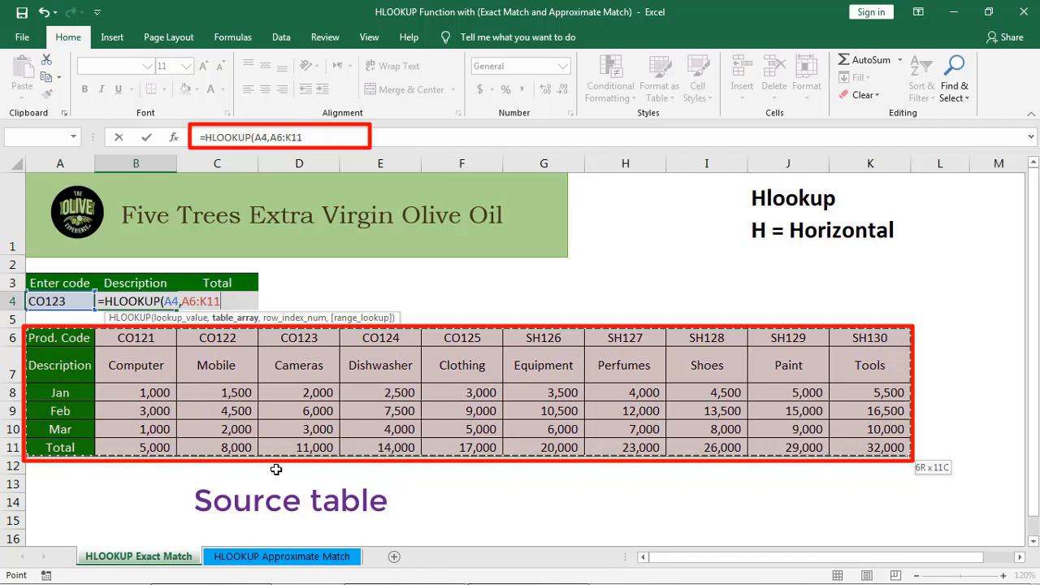
text(,)
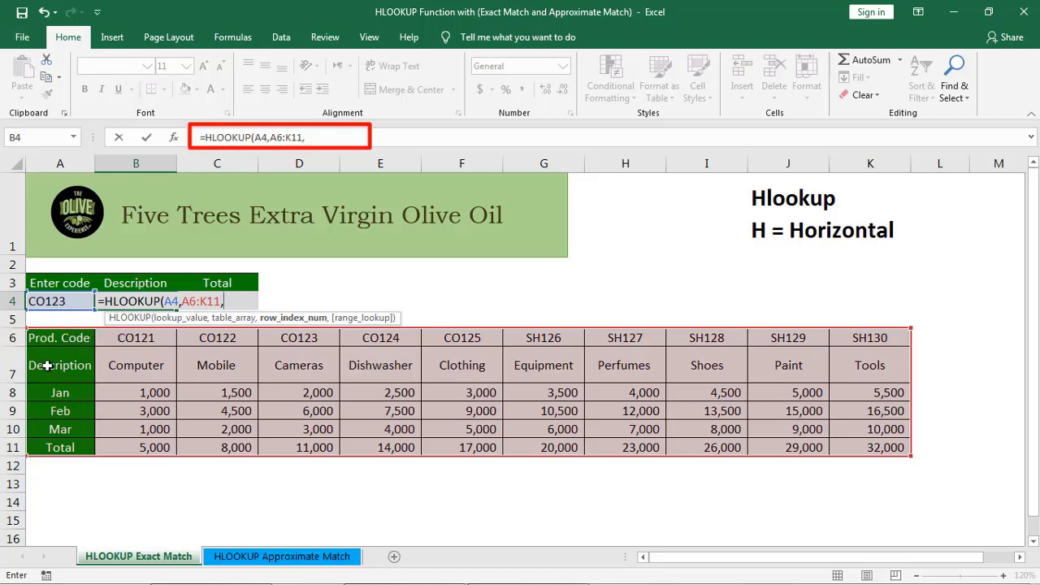
text(2)
text(,)
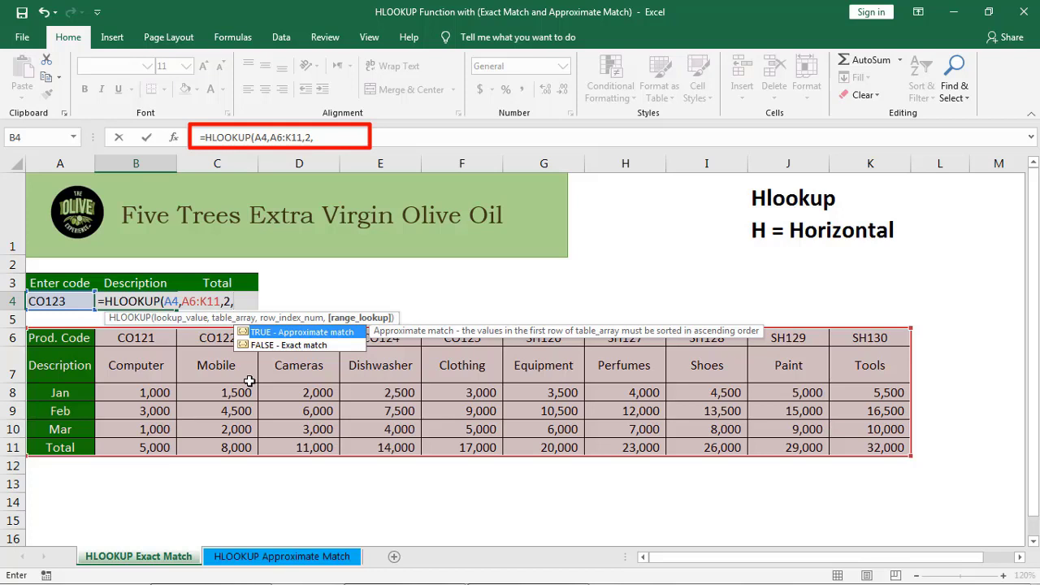
key(Down)
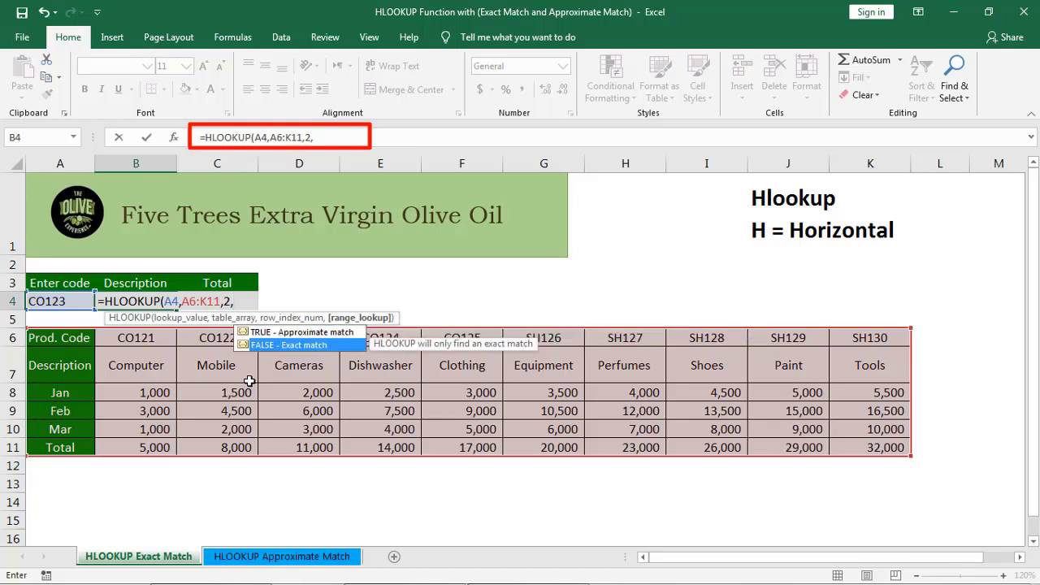
key(Tab)
text())
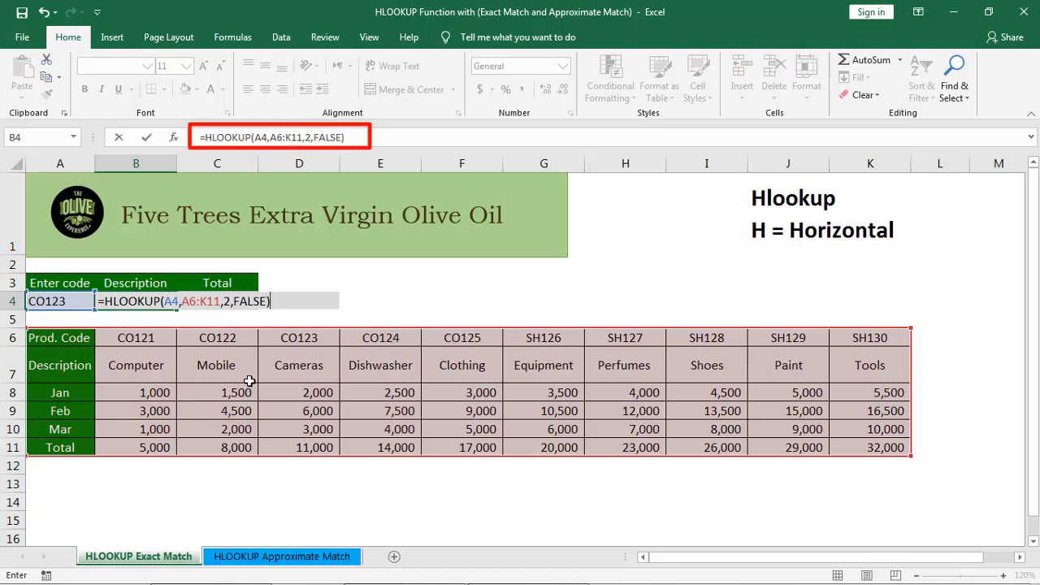
key(Return)
key(Up)
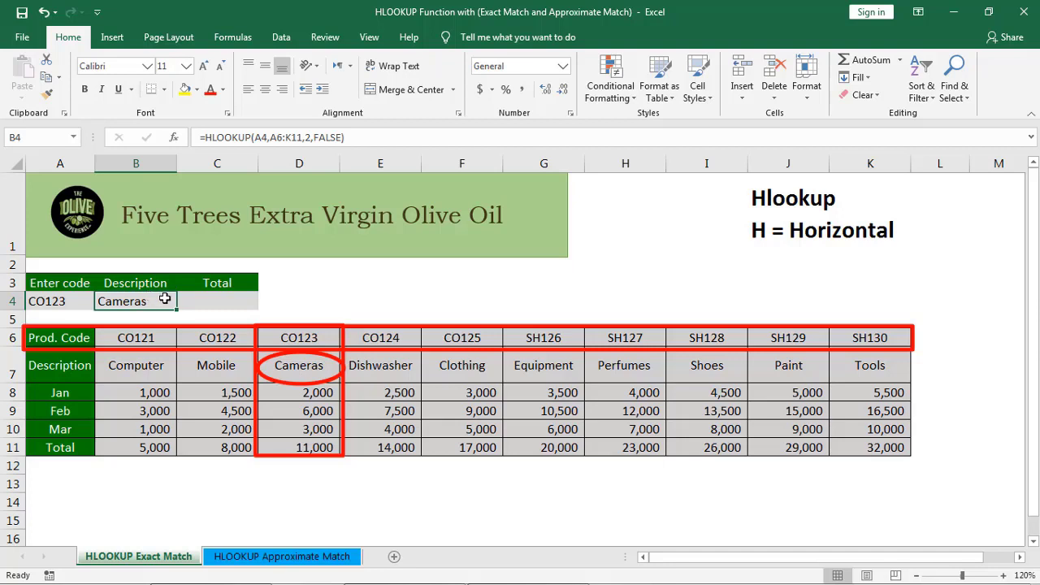
click(223, 304)
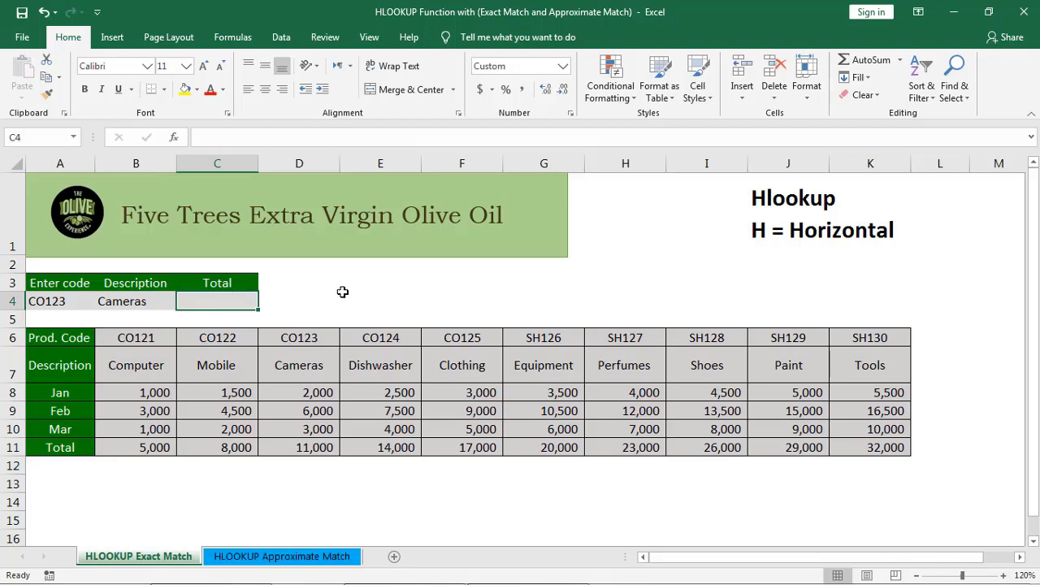
click(55, 302)
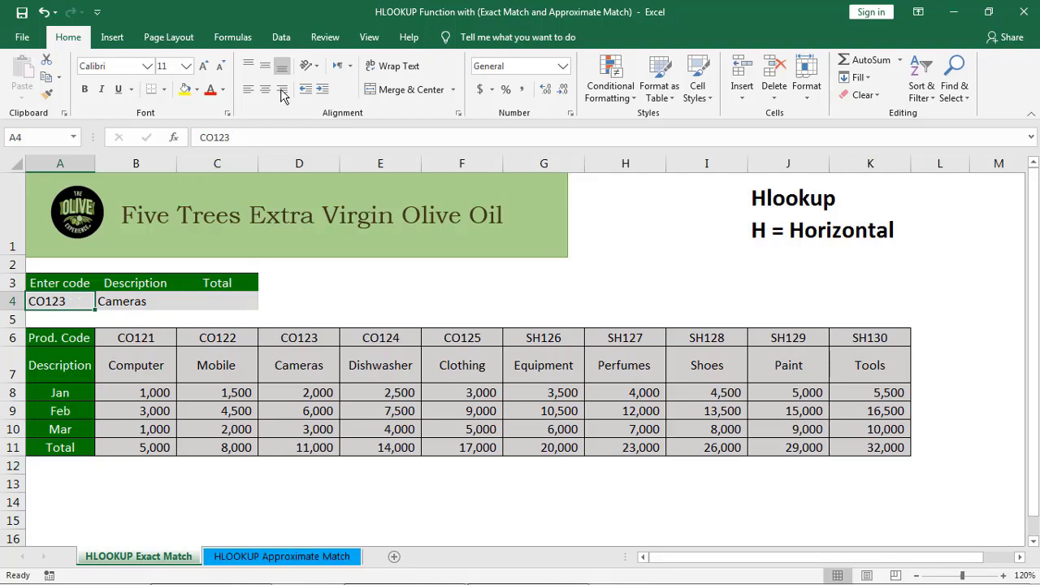
Add List data validation to A4 with source $B$6:$K$6, the product codes
click(288, 40)
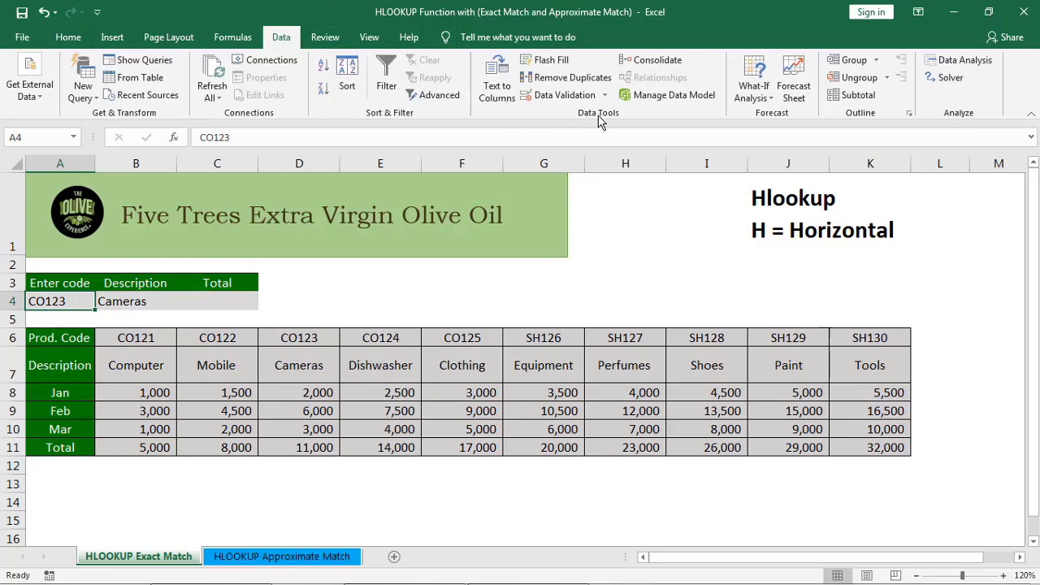
click(568, 99)
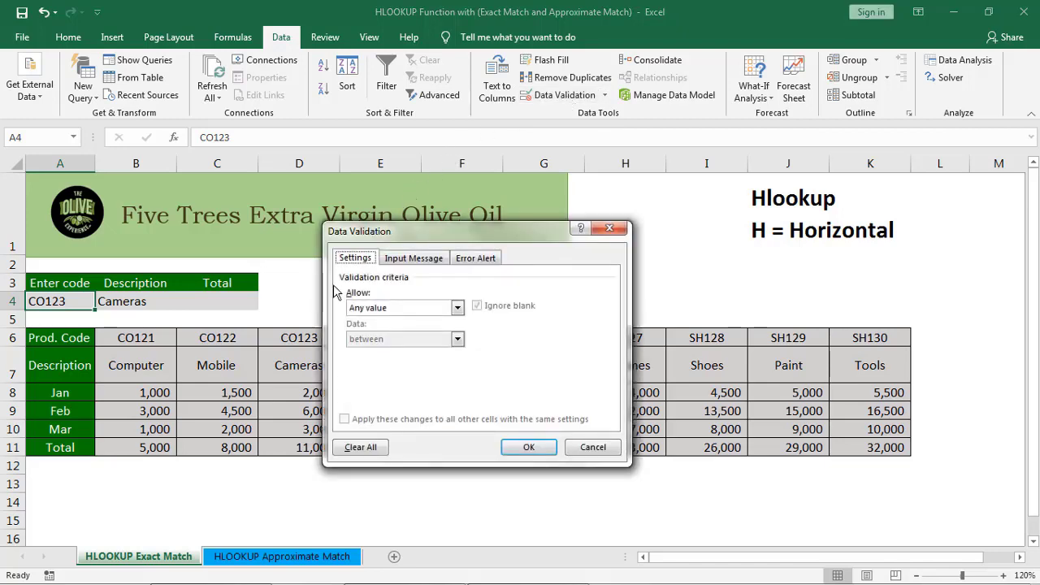
click(460, 309)
click(375, 350)
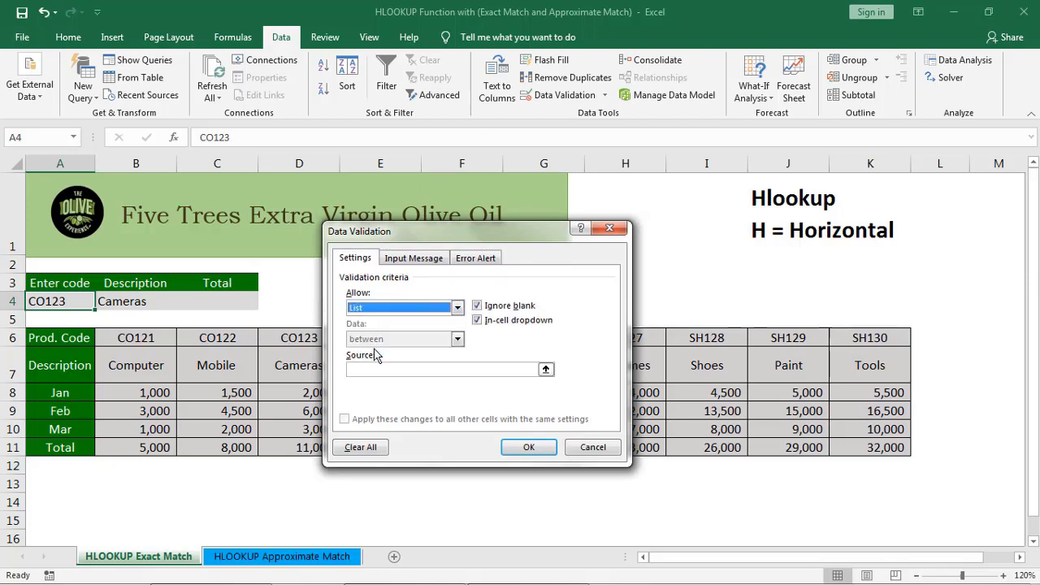
click(381, 370)
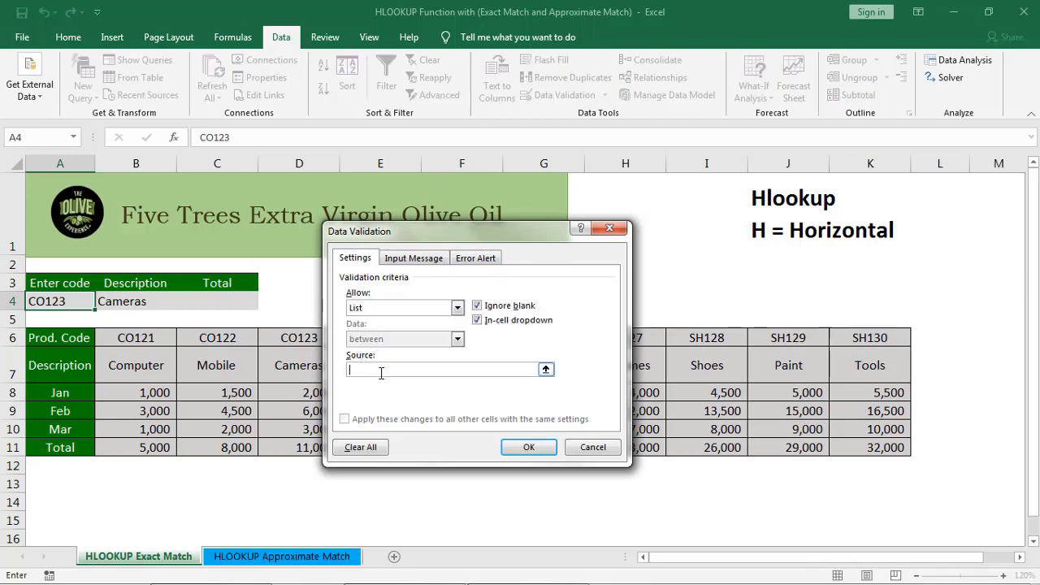
click(132, 338)
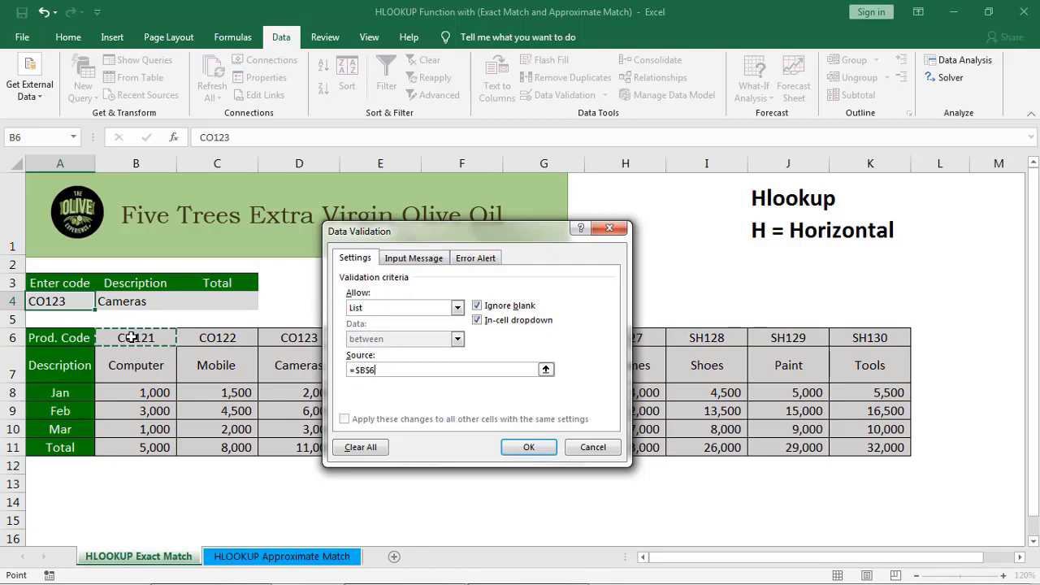
key(shift+Right)
key(shift+Right)
key(shift+Right)
key(shift+Right)
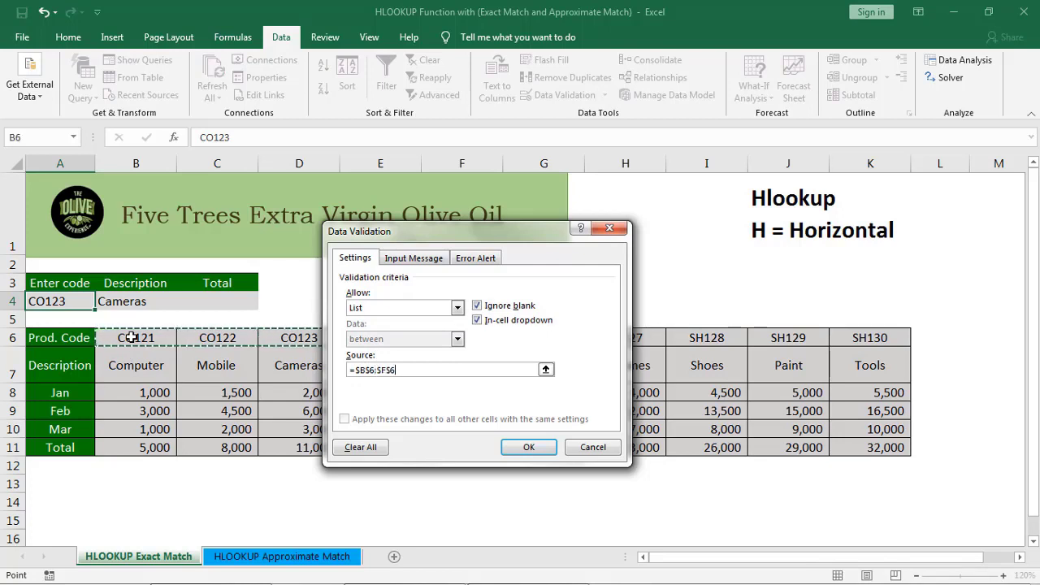
key(shift+Right)
key(shift+Right)
key(shift+Right)
key(shift+Right)
key(shift+Right)
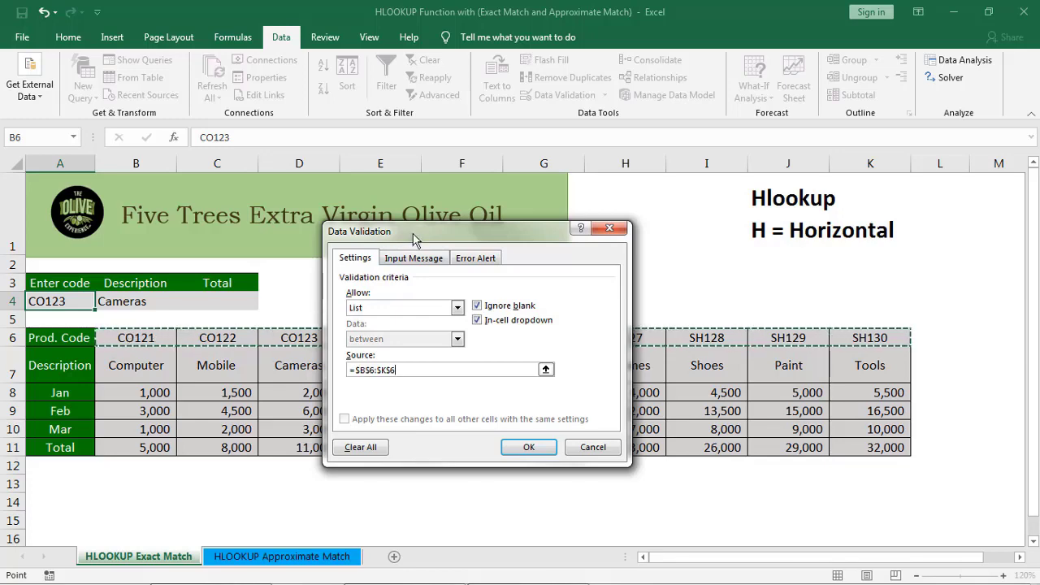
drag(412, 238, 452, 71)
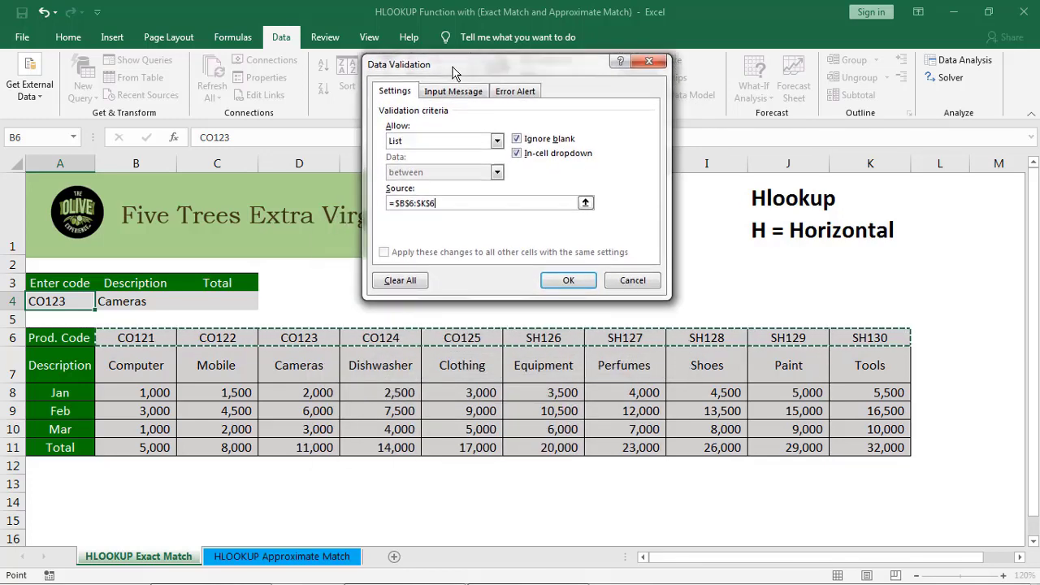
click(569, 280)
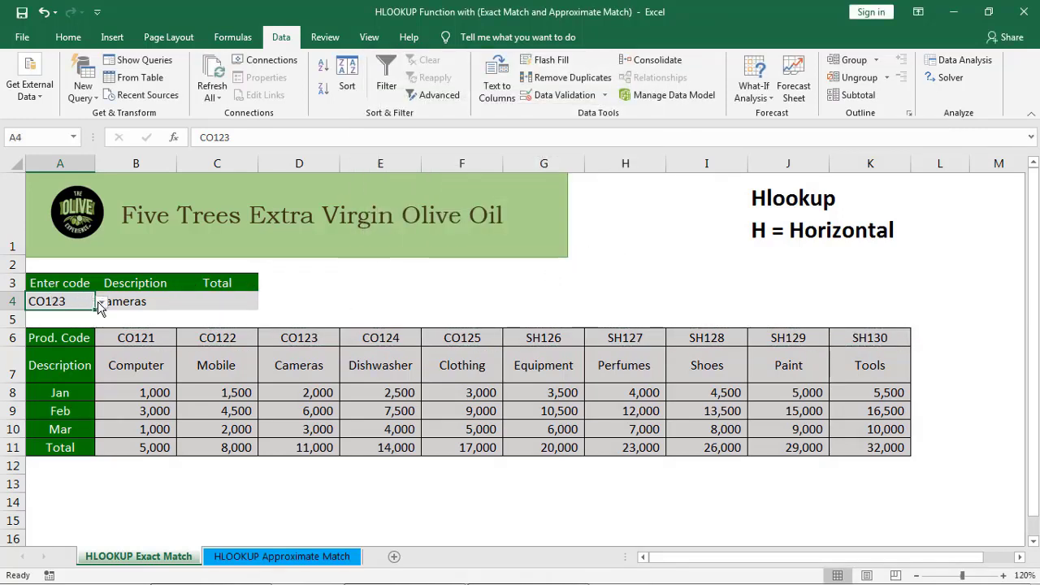
Choose CO122 from A4's dropdown so the description shows Mobile
click(101, 302)
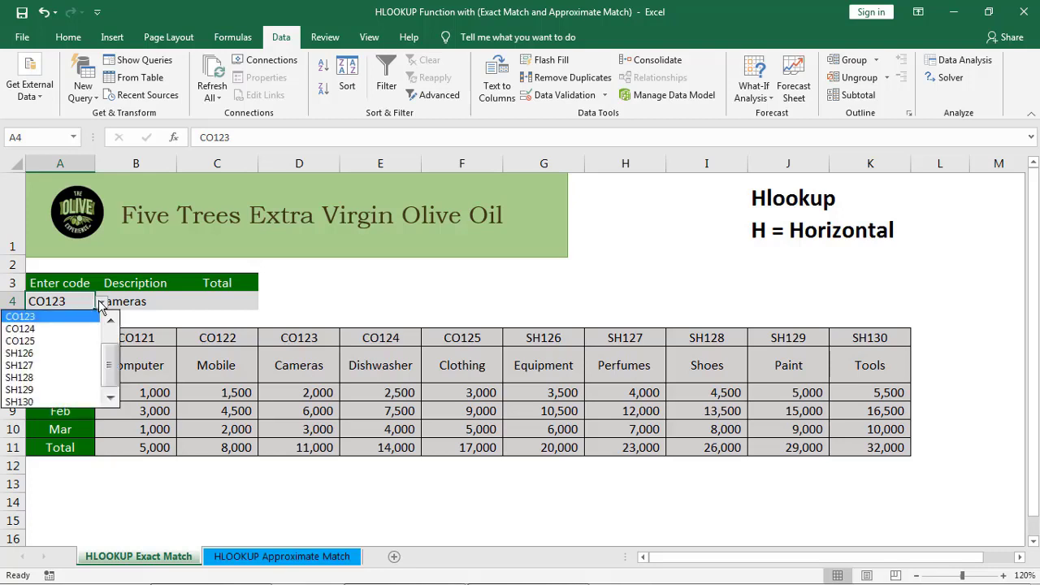
click(111, 319)
click(110, 319)
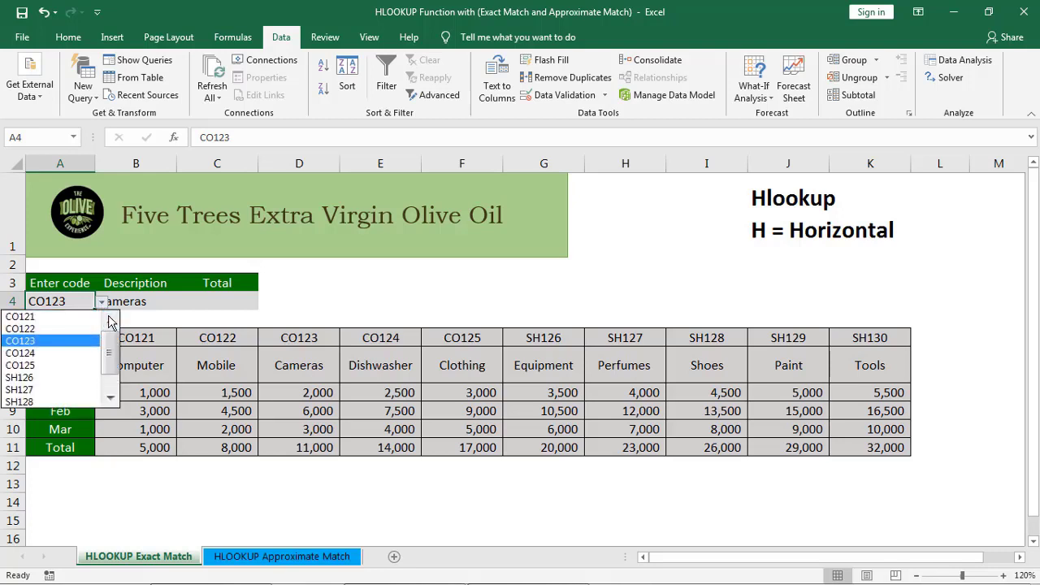
click(60, 326)
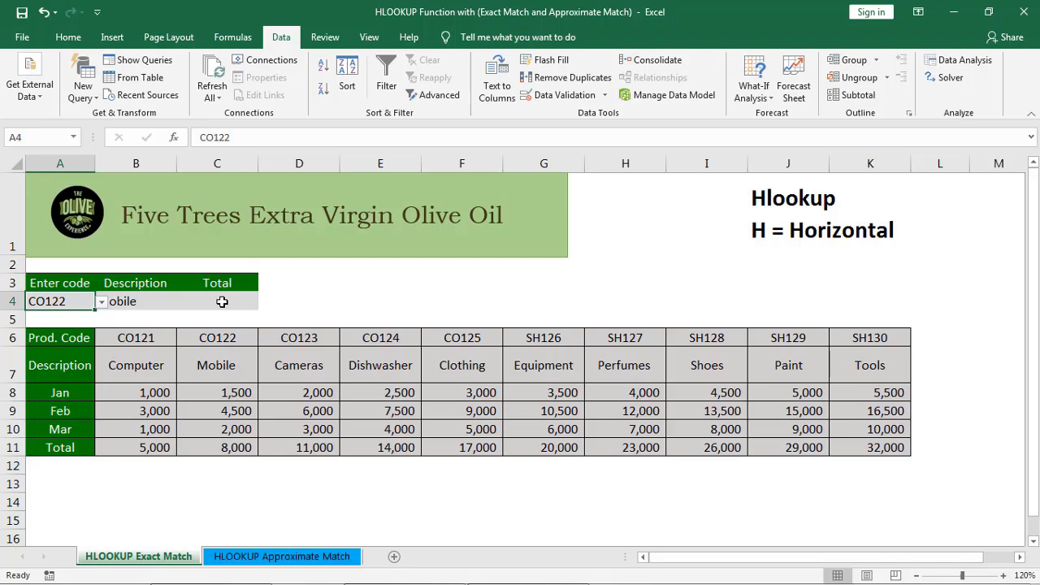
click(68, 338)
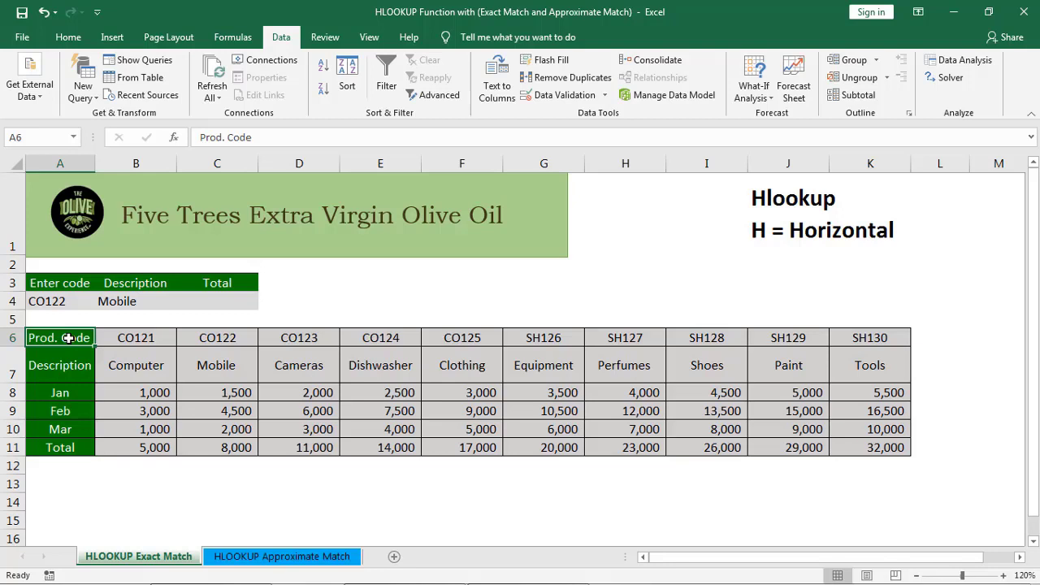
Select the product table A6:K11 and clear the Name Box reference
key(shift+Down)
key(shift+Down)
key(shift+Down)
key(shift+Down)
key(shift+Down)
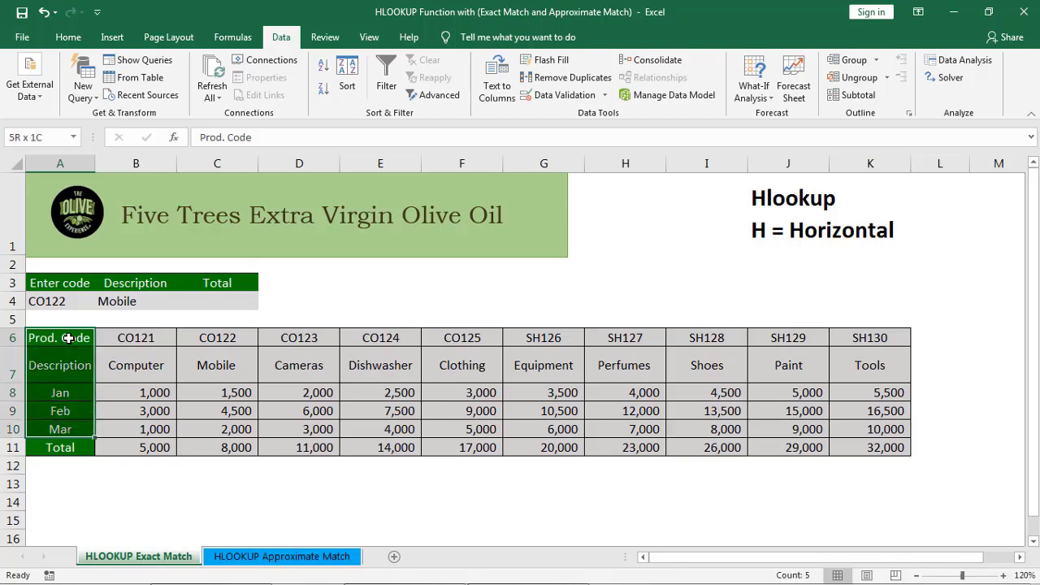
key(shift+Right)
key(shift+Right)
key(shift+Right)
key(shift+Right)
key(shift+Right)
key(shift+Right)
key(shift+Right)
key(shift+Right)
key(shift+Right)
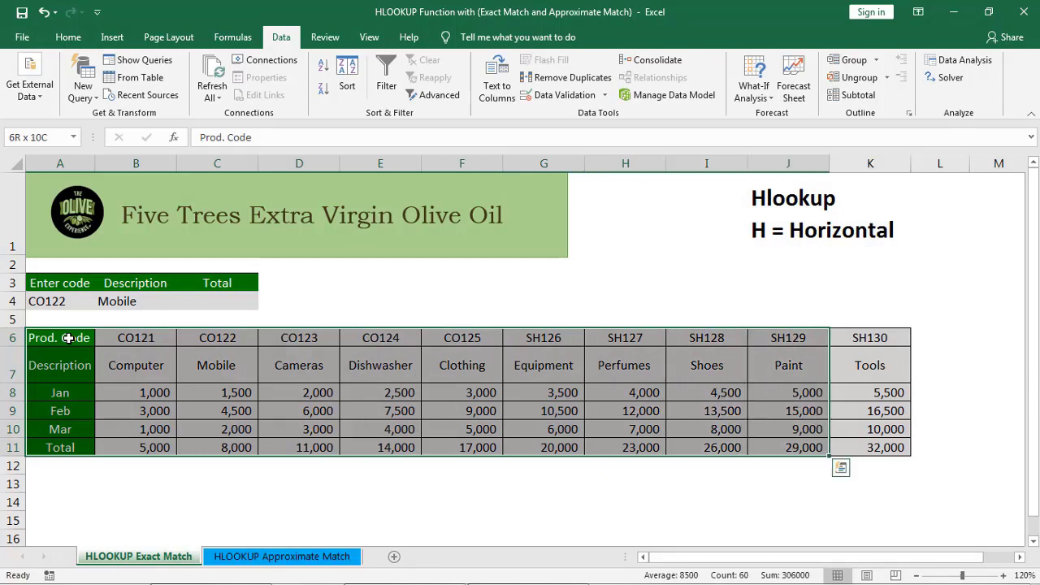
key(shift+Right)
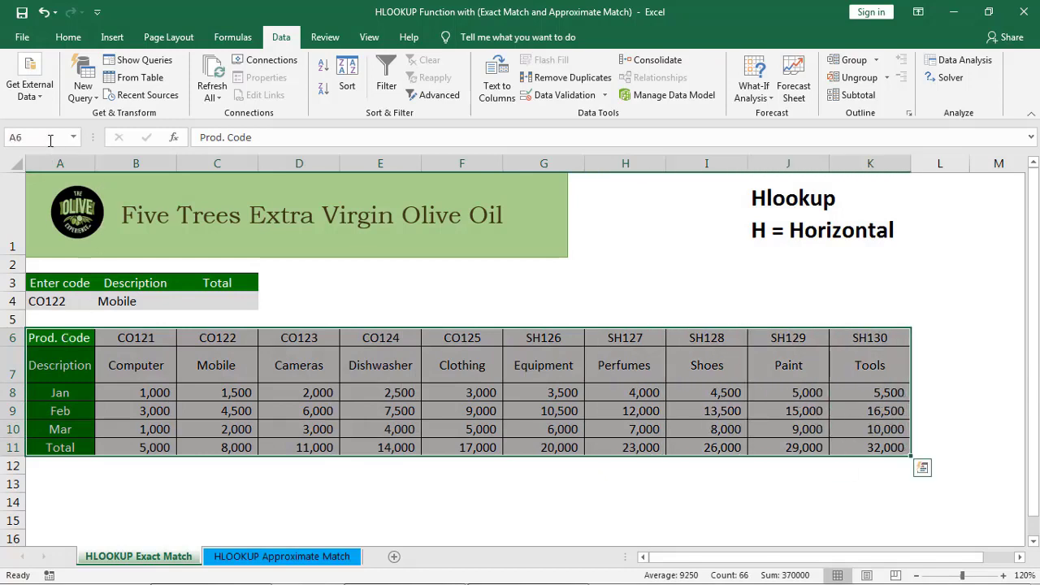
click(49, 141)
key(BackSpace)
text(DataTable1)
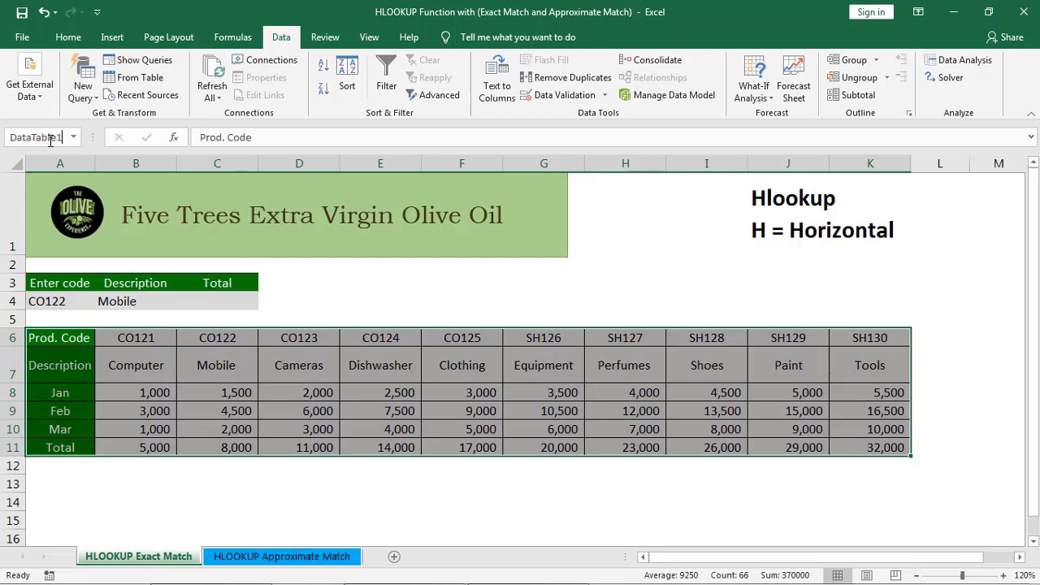
Pick DataTable1 from the Name Box list to reselect the product table
click(333, 299)
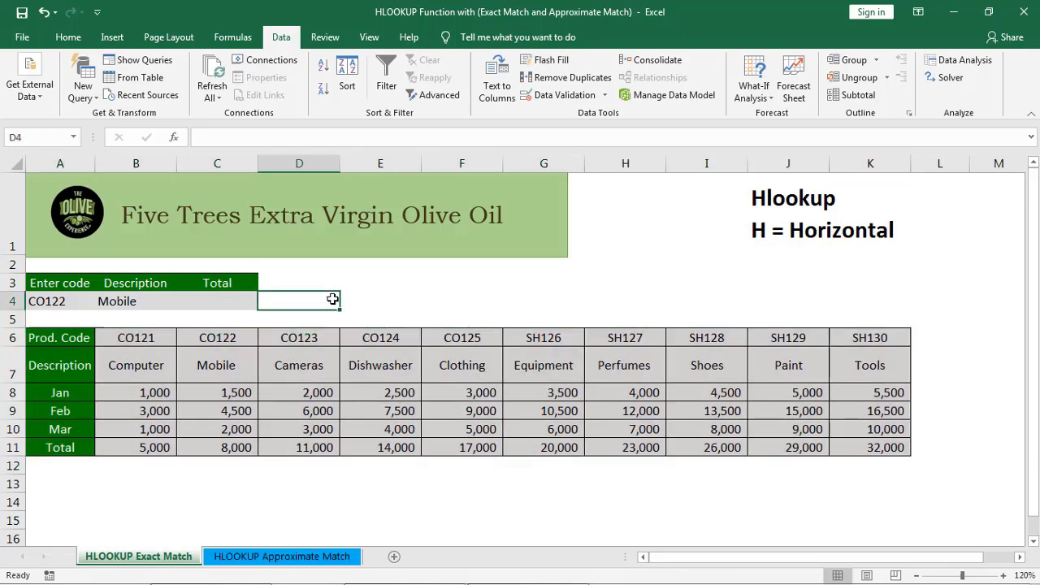
click(74, 137)
click(35, 156)
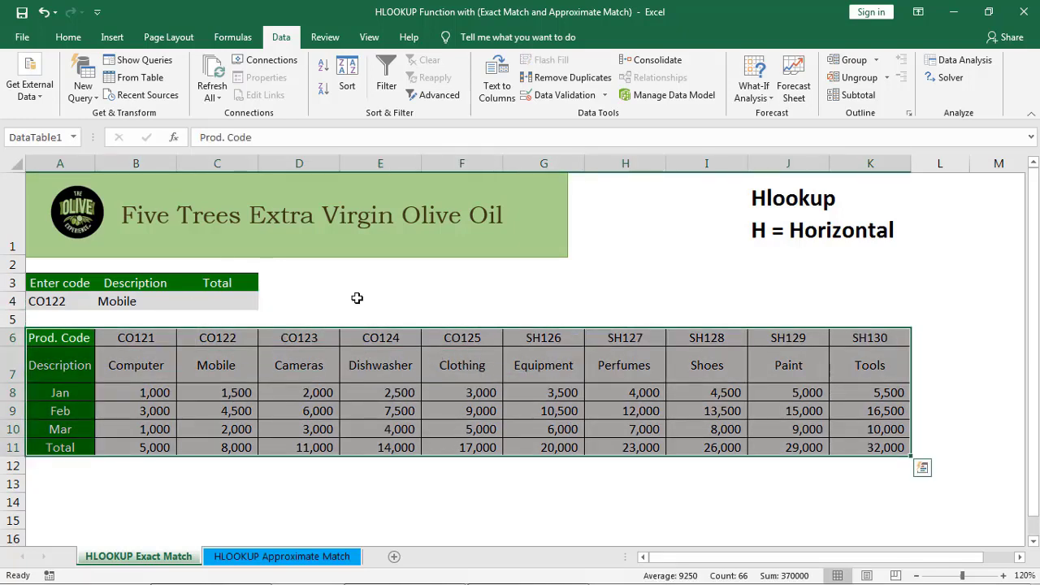
Enter =HLOOKUP(A4,DataTable1,6,0) in C4, looking up row 6 of the named table
click(234, 297)
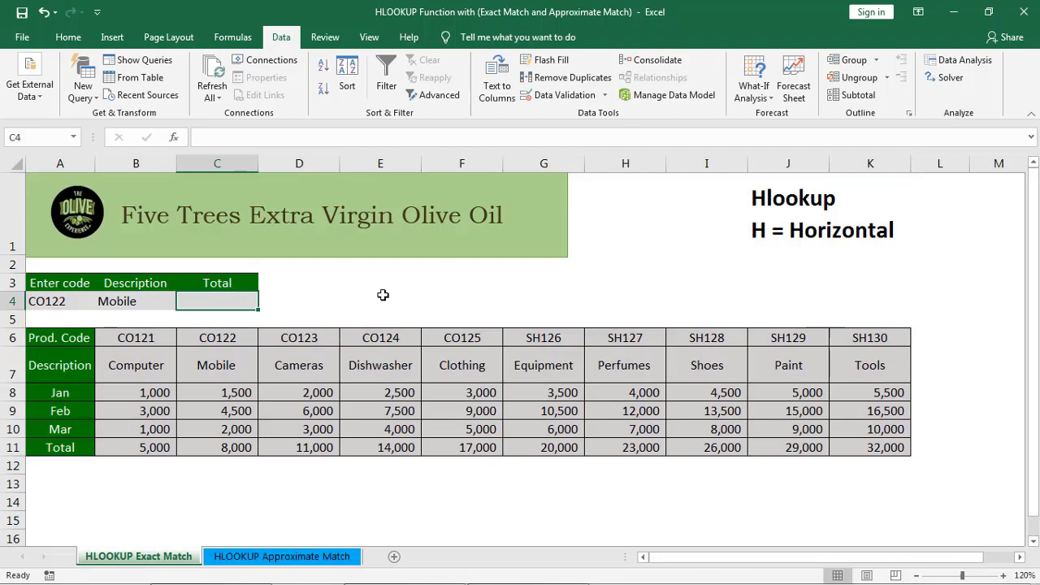
text(=hl)
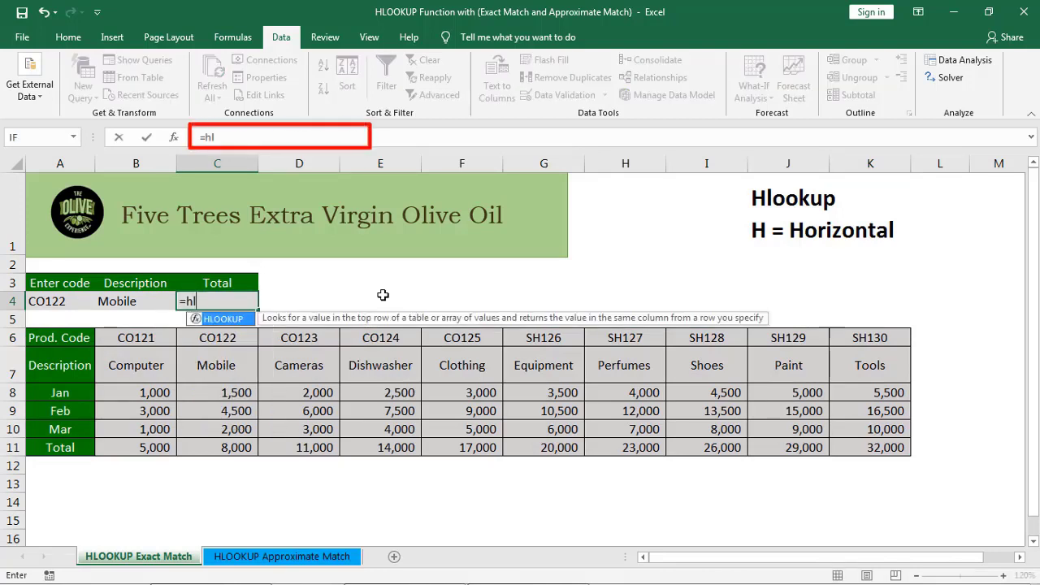
text(oo)
key(Tab)
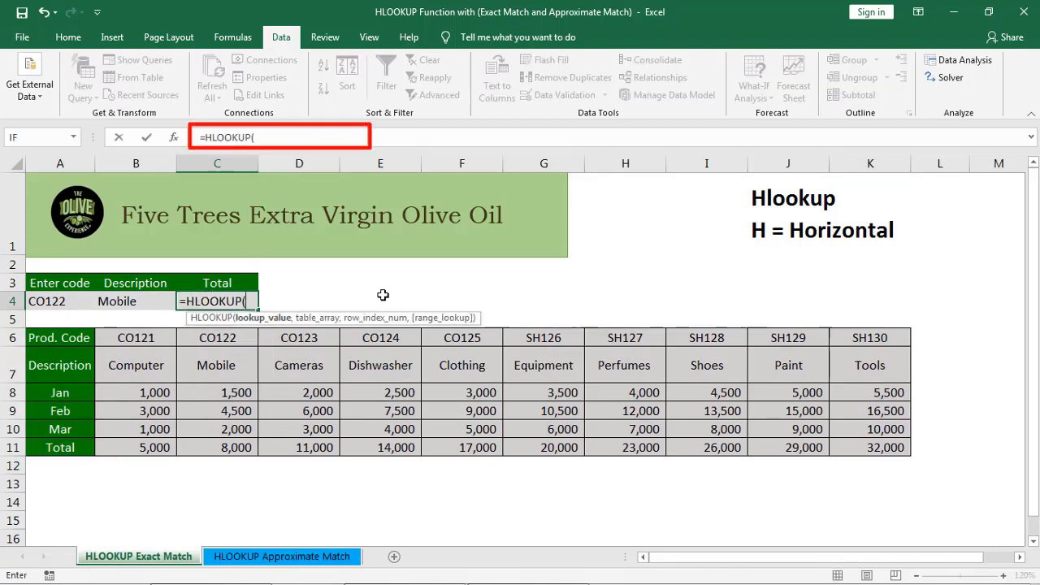
key(Left)
key(Left)
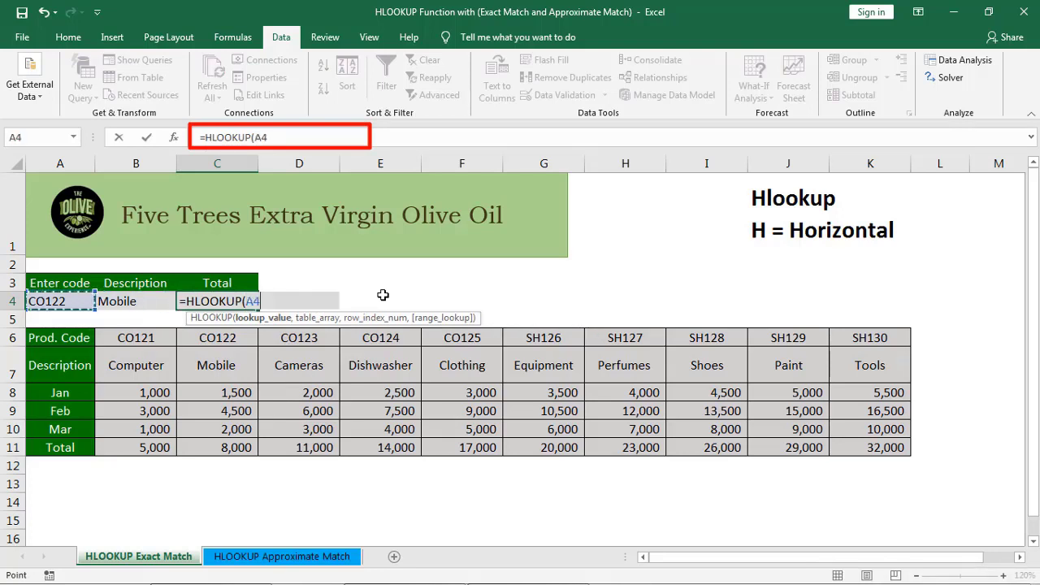
text(,)
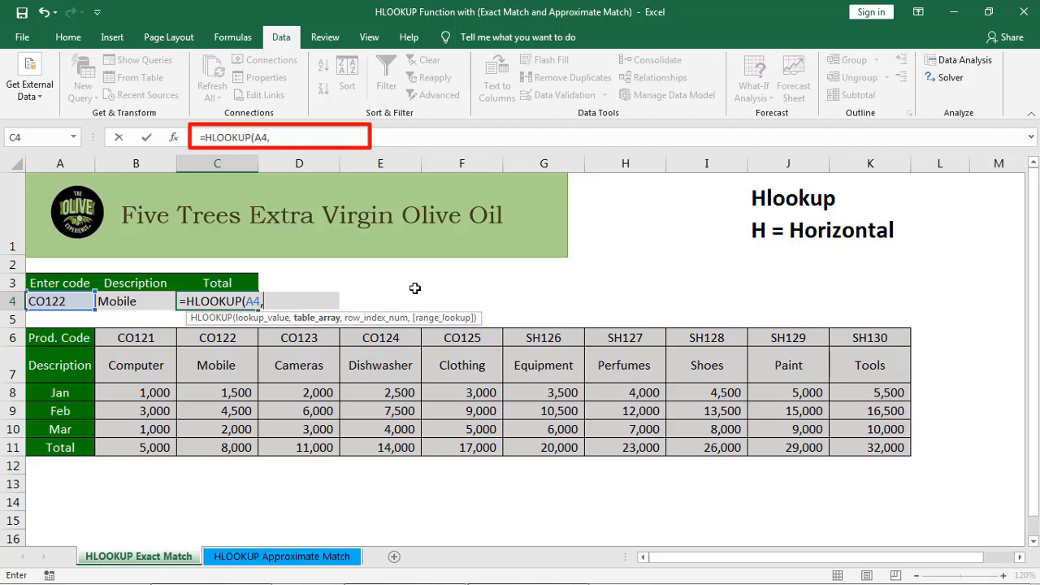
text(d)
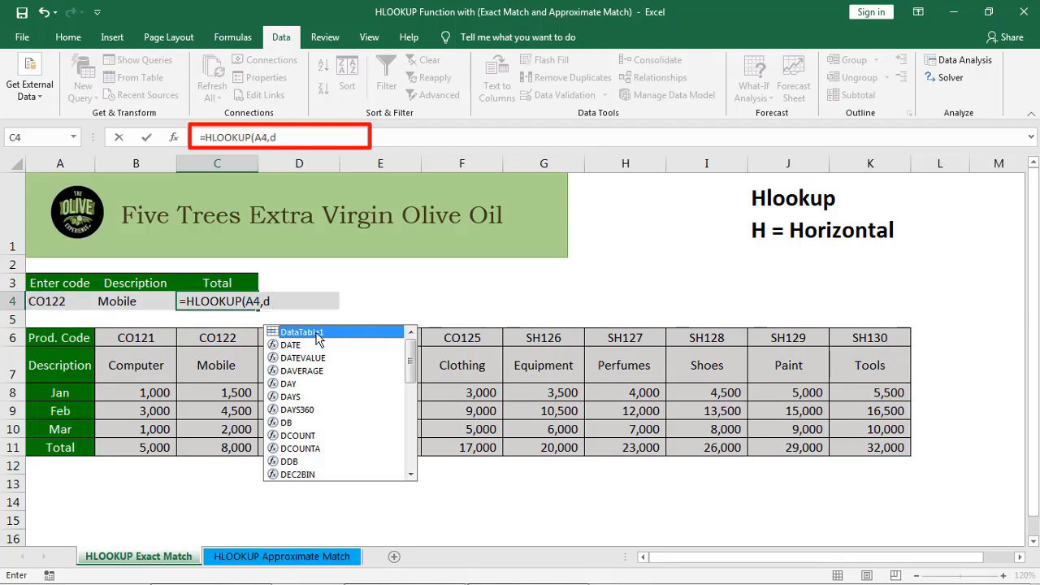
double_click(317, 332)
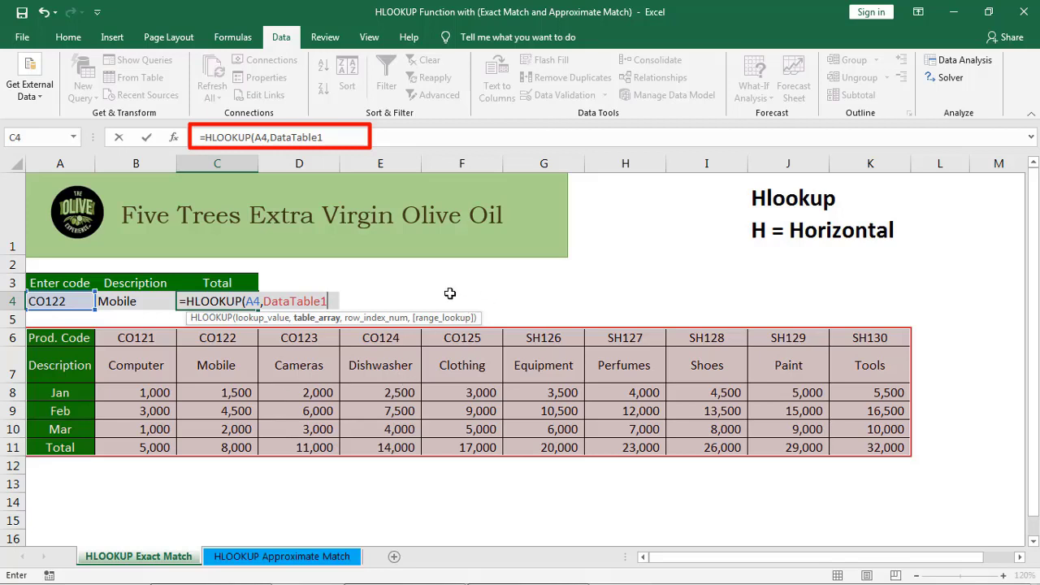
text(,)
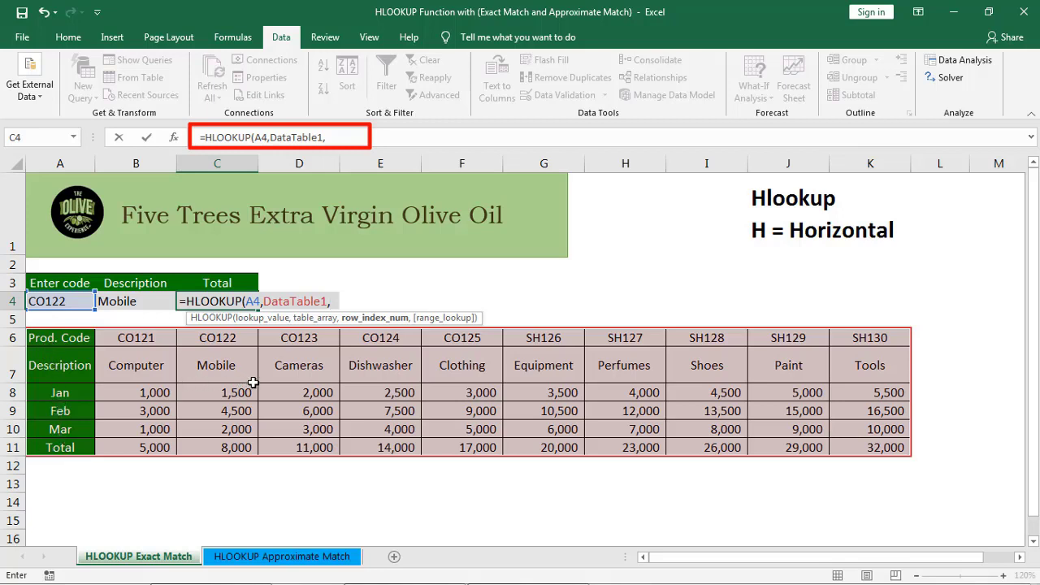
text(6,)
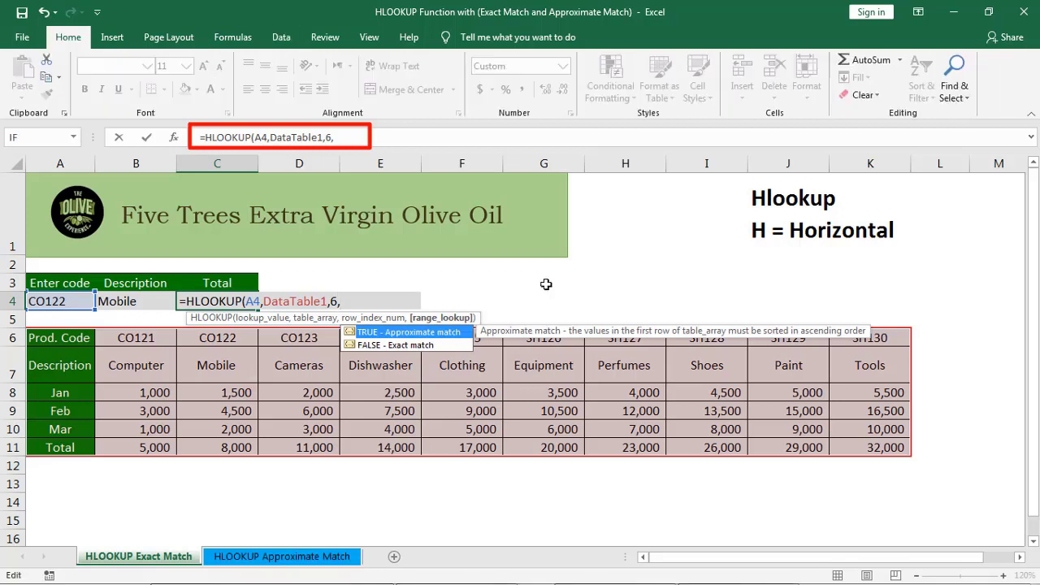
text(0)
text())
Commit the Total (8,000), switch A4 to CO124 for Dishwasher and 14,000, then open HLOOKUP Approximate Match
key(ctrl+Return)
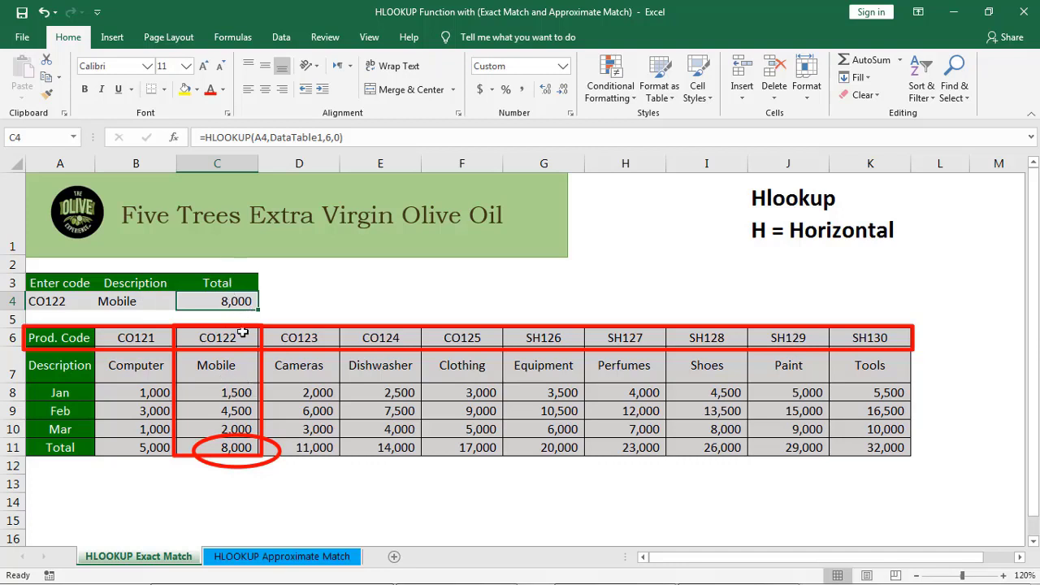
click(74, 302)
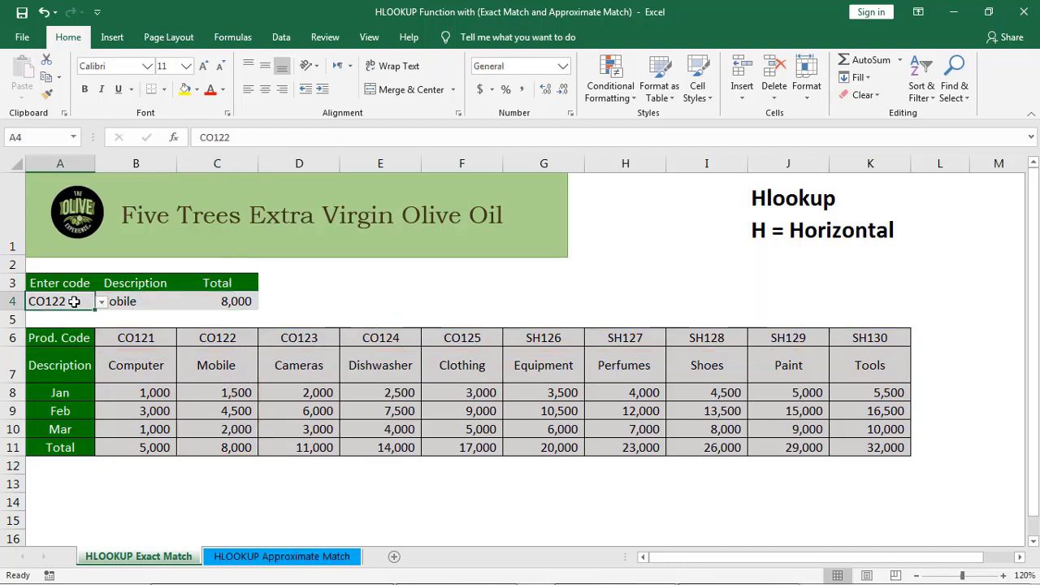
click(102, 302)
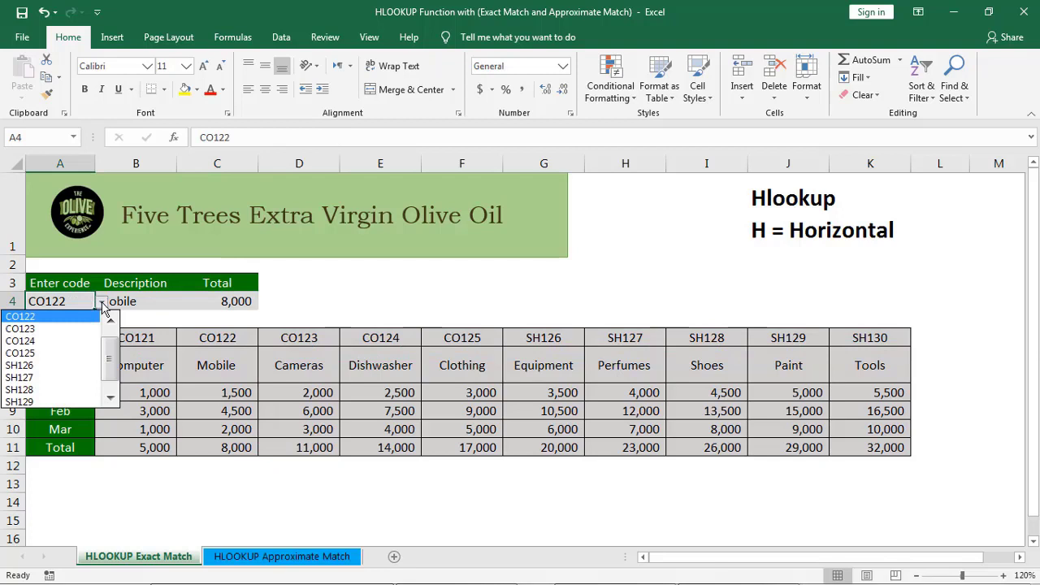
click(64, 348)
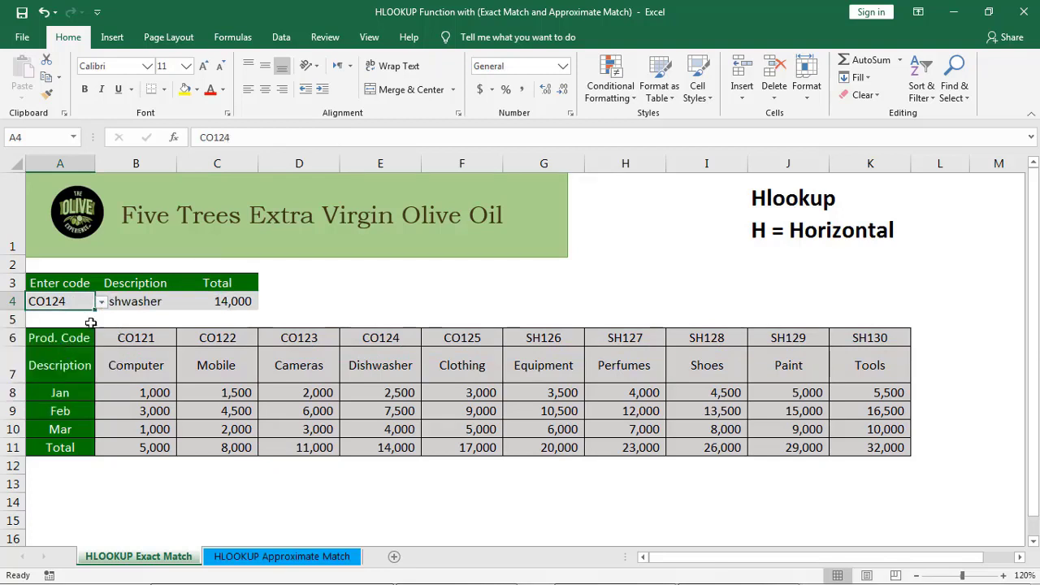
click(135, 302)
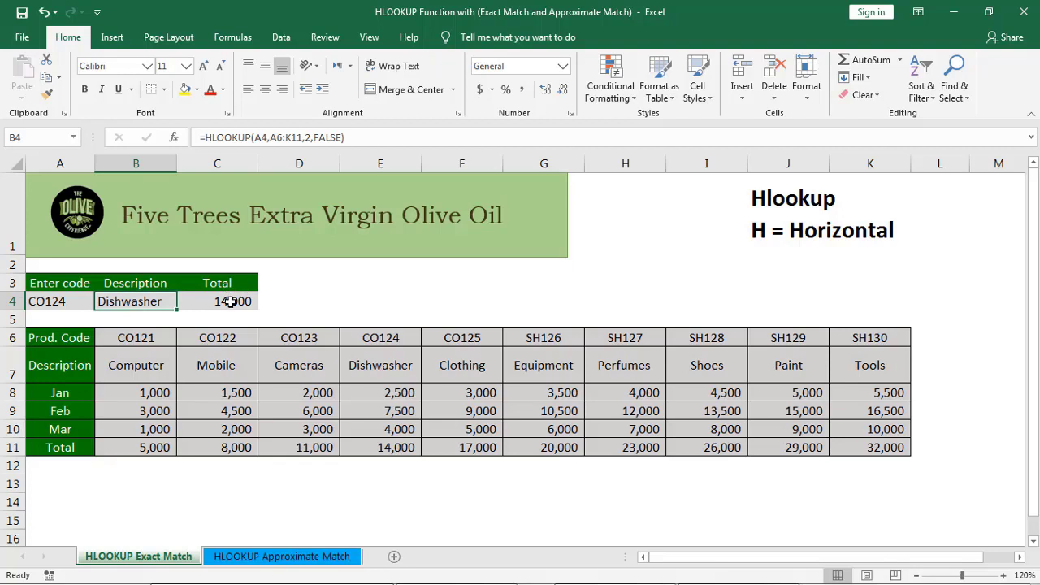
click(52, 284)
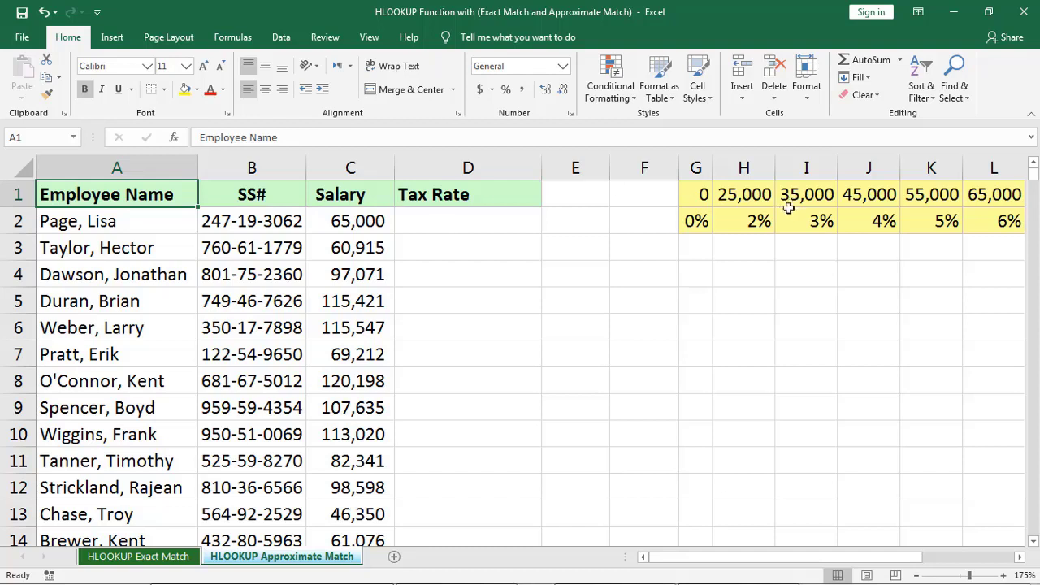
Start D2's formula as =HLOOKUP(C2, and select the bracket table G1:S2
click(472, 224)
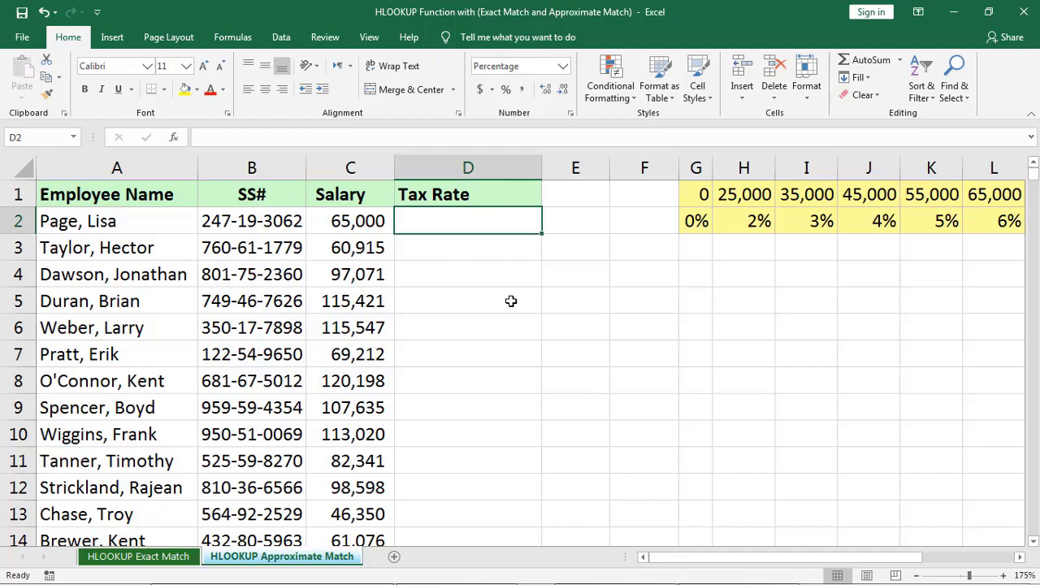
text(=hl)
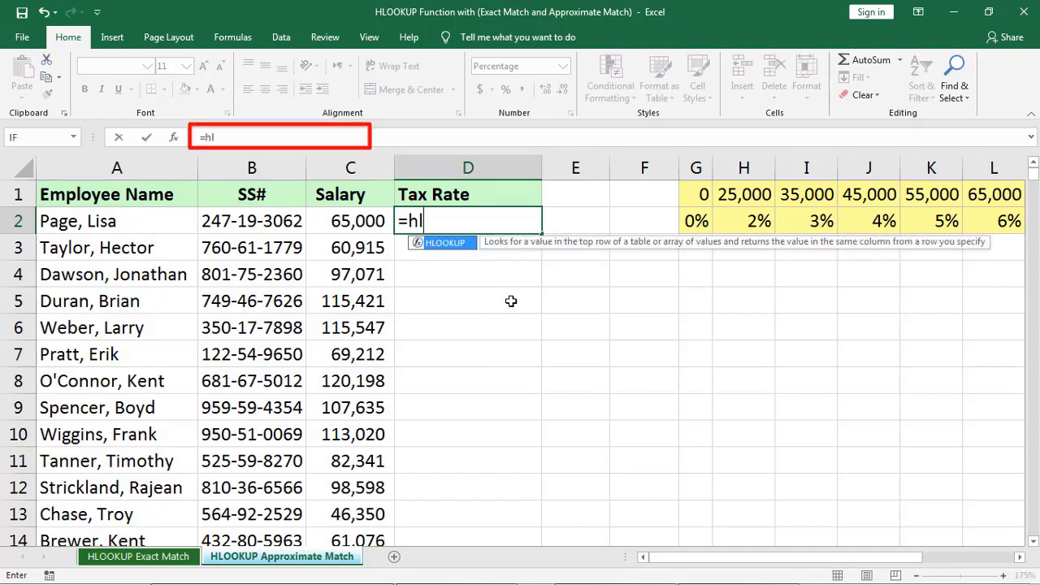
text(oo)
key(Tab)
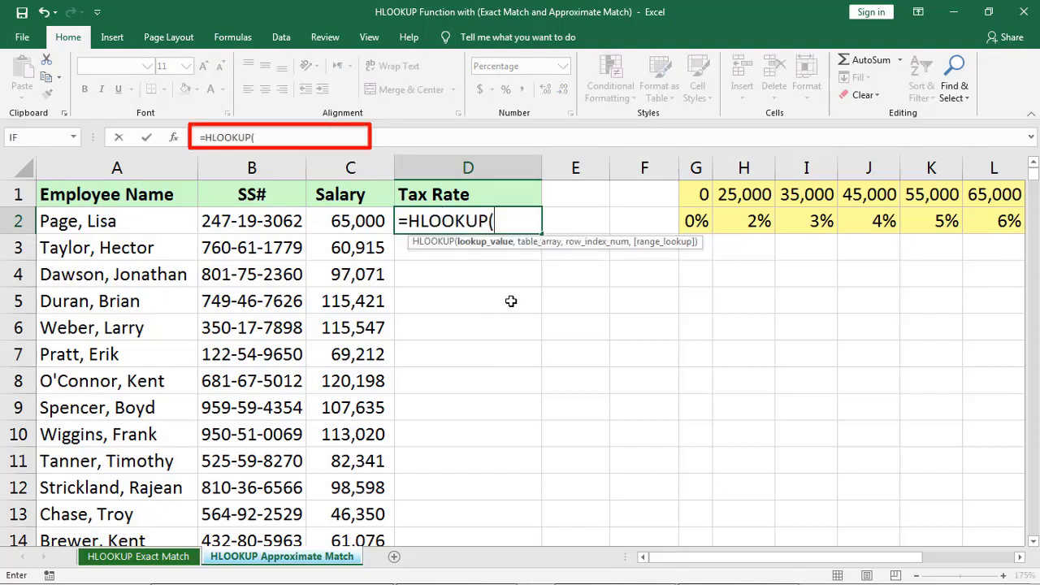
key(Left)
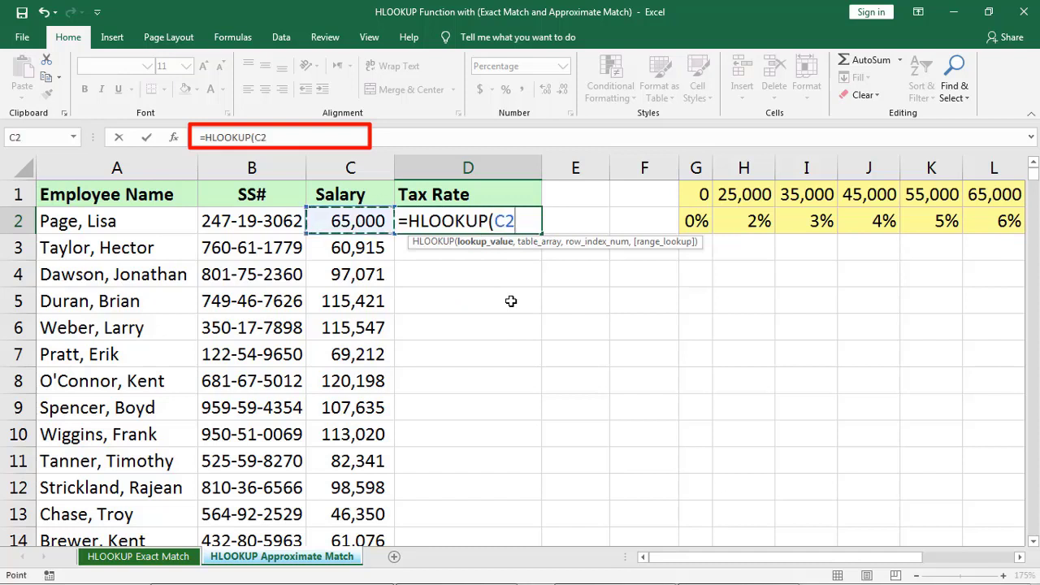
text(,)
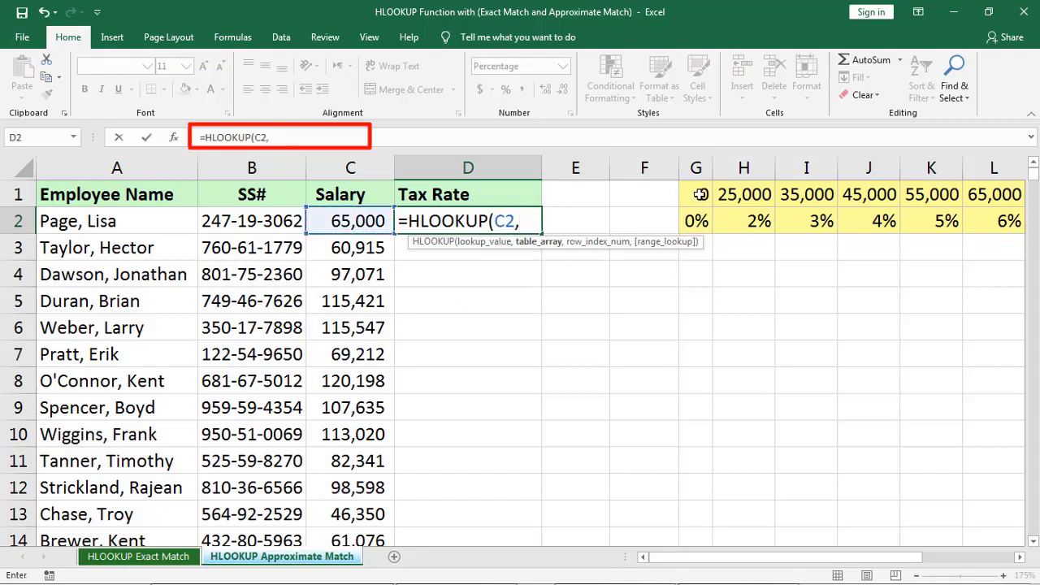
click(699, 194)
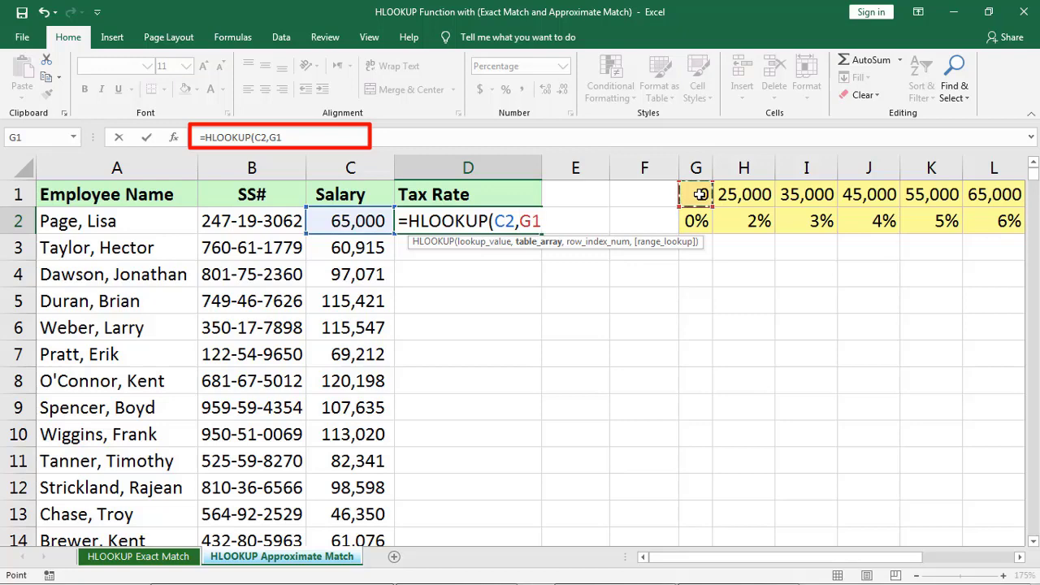
drag(699, 195, 699, 194)
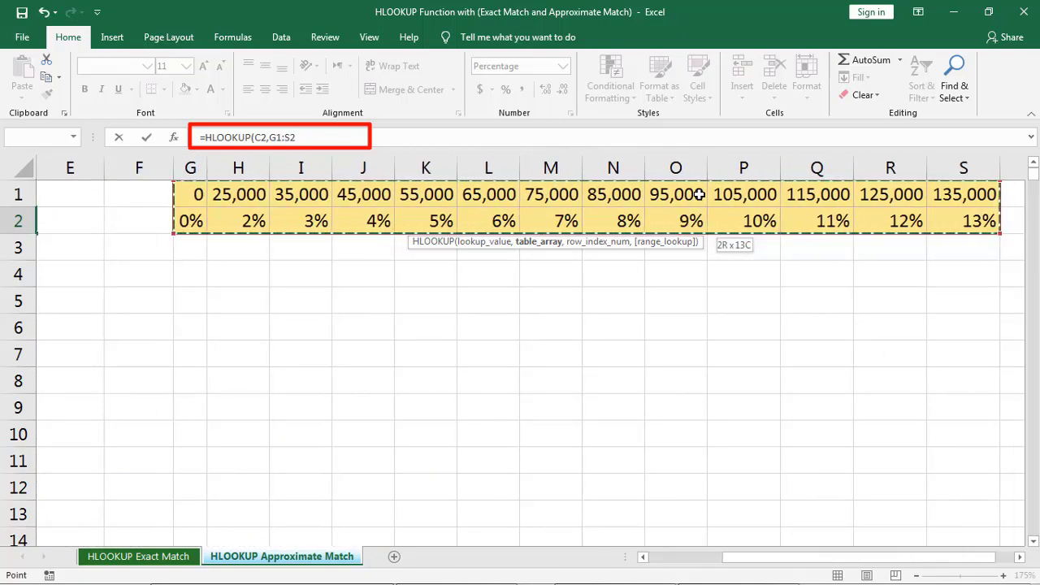
Finish D2 as =HLOOKUP(C2,$G$1:$S$2,2,TRUE), returning 6% for the 65,000 salary
key(F4)
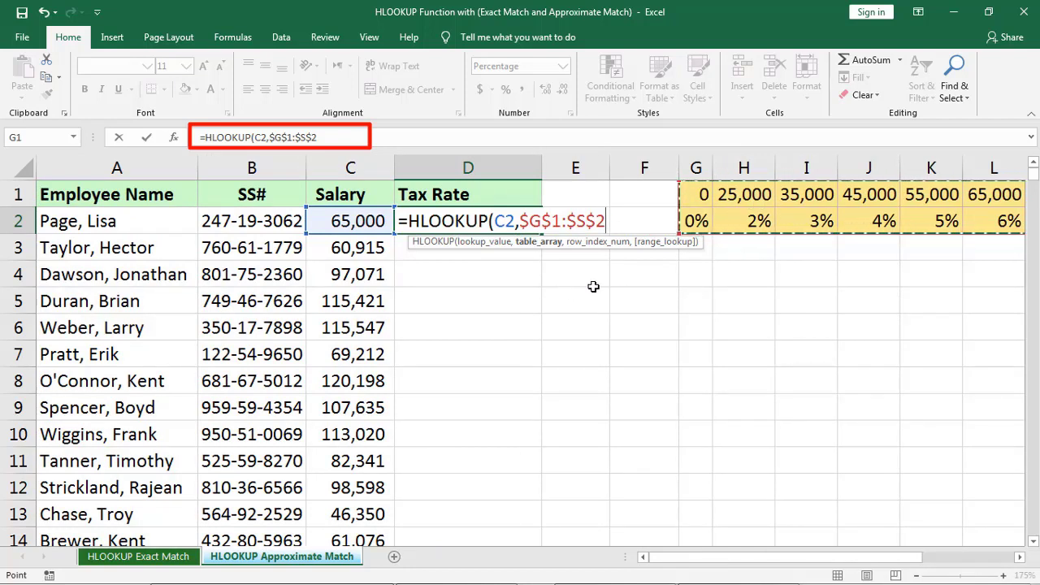
text(,)
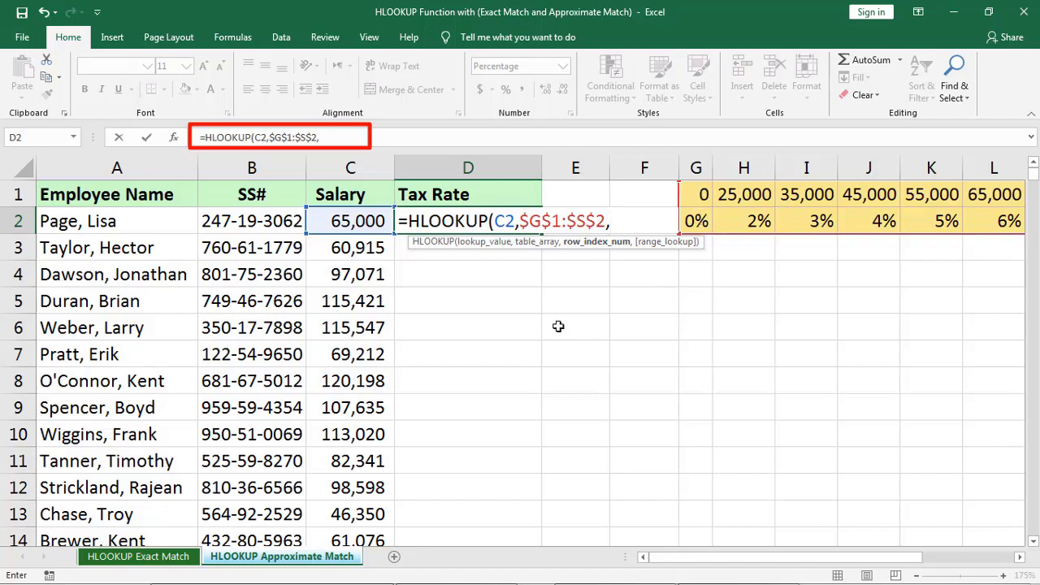
text(2,)
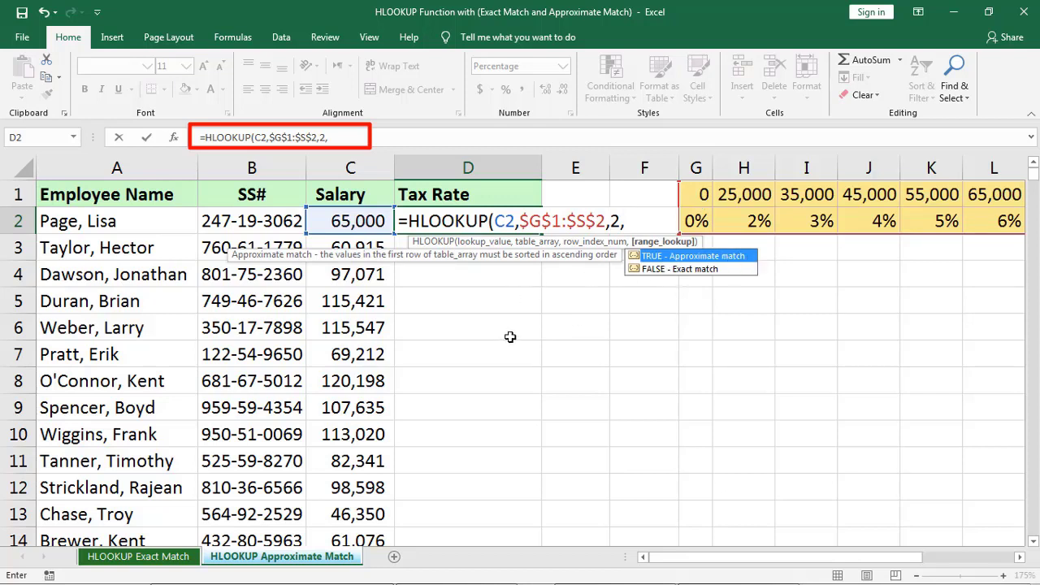
double_click(667, 258)
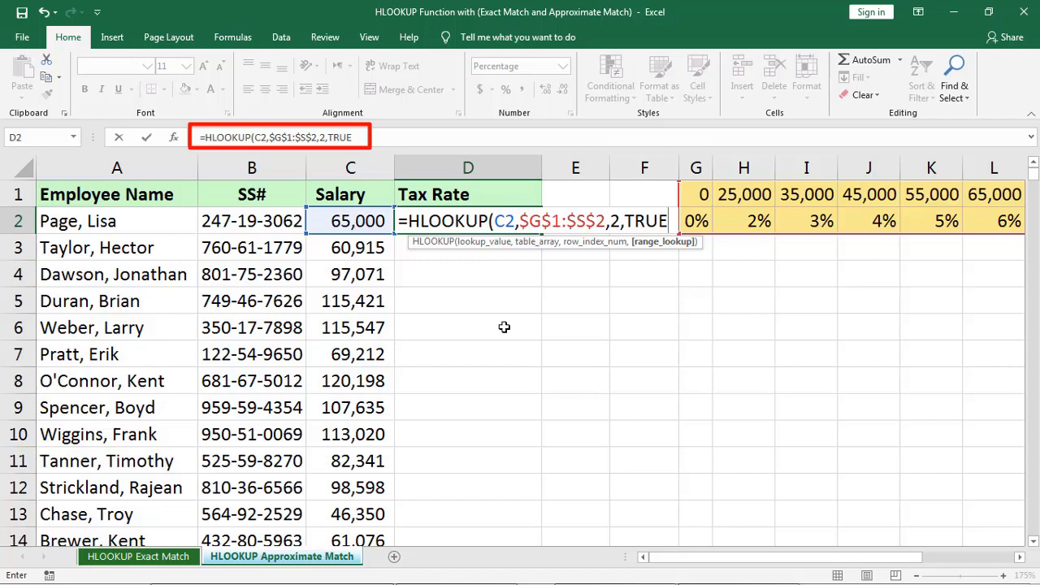
key(Return)
key(Up)
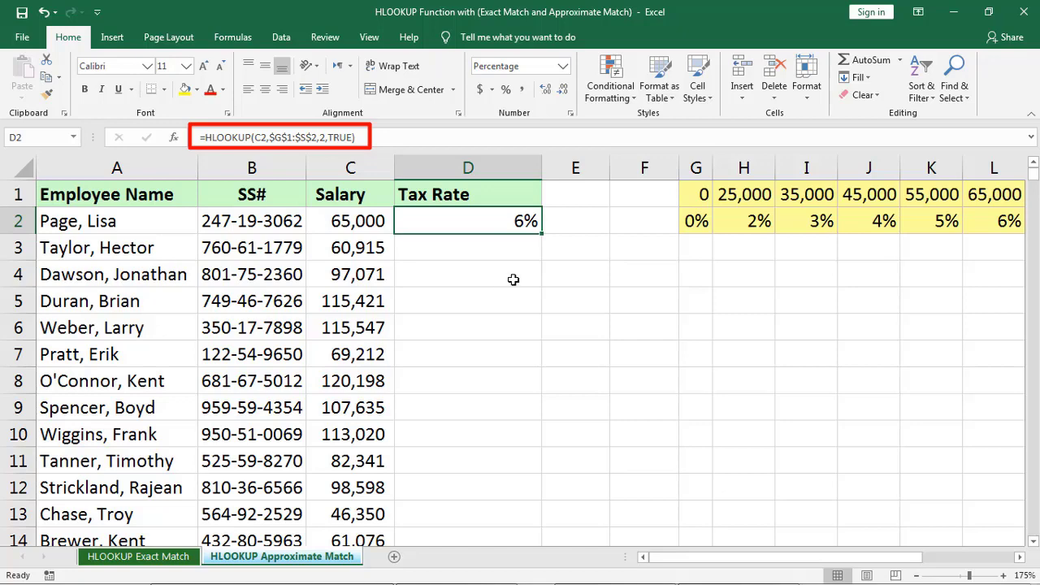
key(F2)
Replace TRUE with 1 as the match-type argument in D2's formula
key(Left)
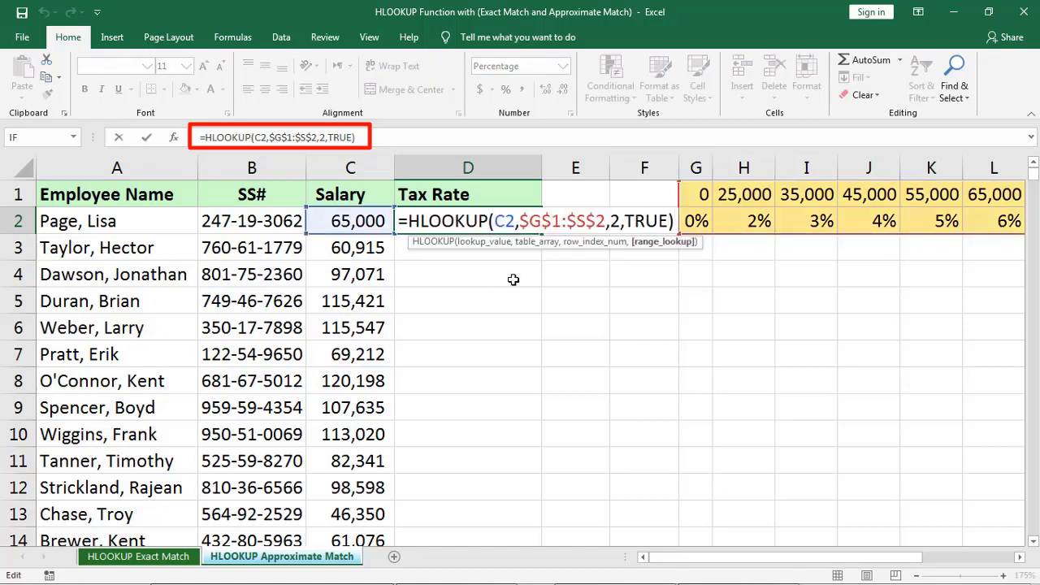
key(BackSpace)
key(BackSpace)
key(BackSpace)
key(BackSpace)
text(1)
key(Return)
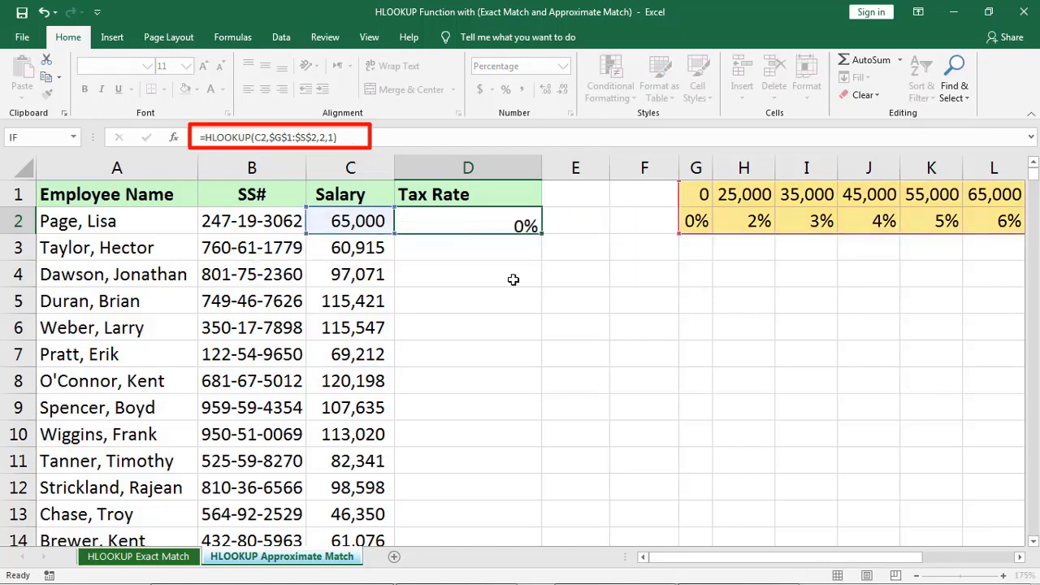
key(Return)
key(Up)
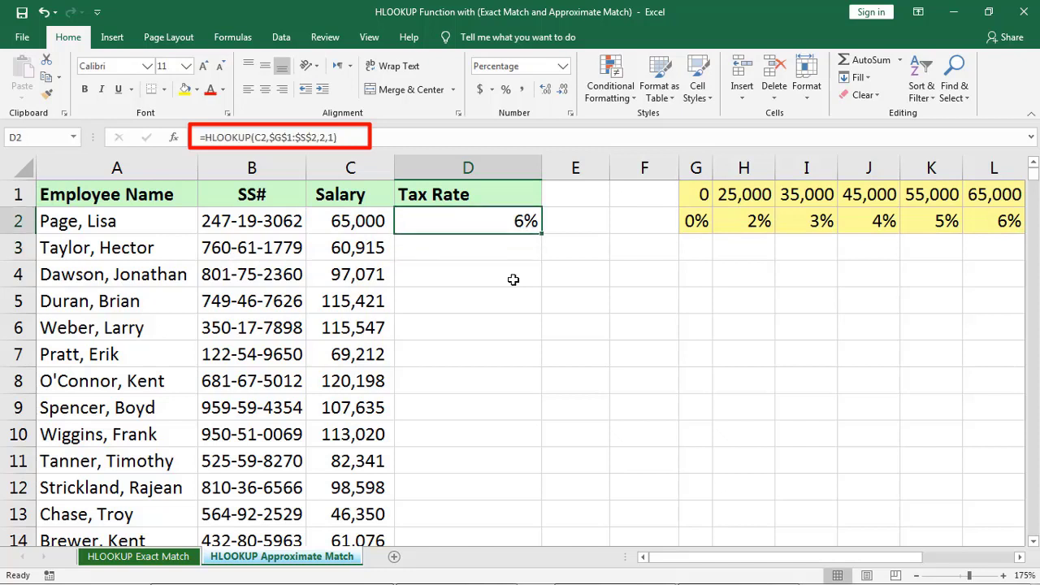
Drop the match-type argument so D2 reads =HLOOKUP(C2,$G$1:$S$2,2), still 6%
key(F2)
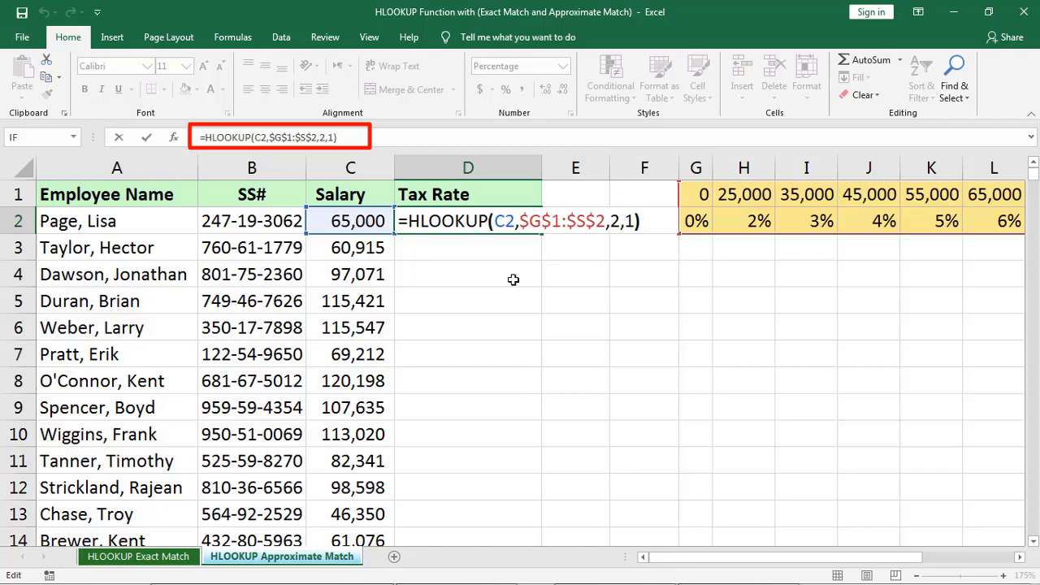
key(Left)
key(BackSpace)
key(BackSpace)
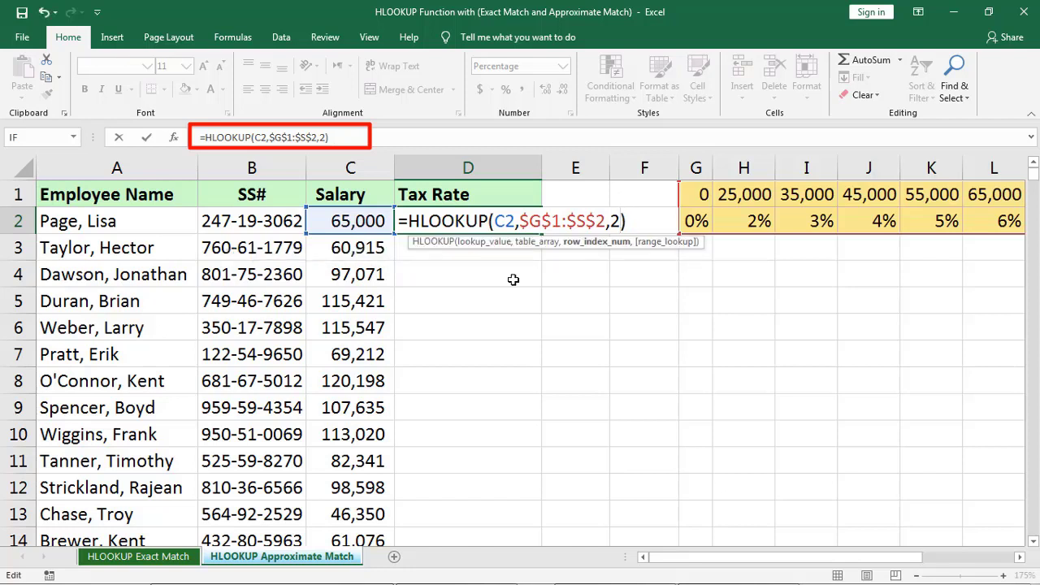
key(Return)
key(Up)
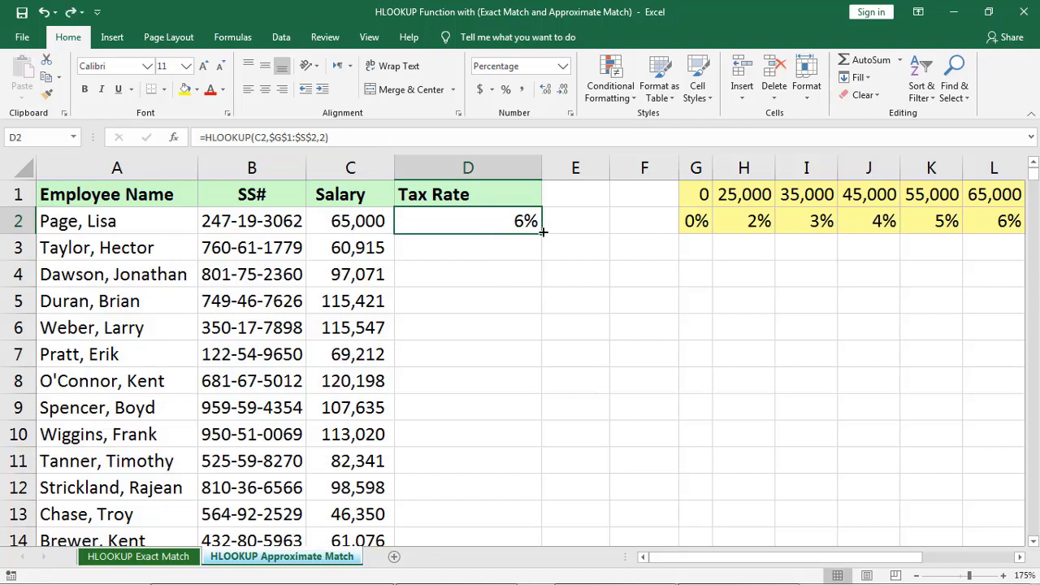
Fill D2's tax-rate formula down column D and check the 65,000 bracket's 6% rate
double_click(542, 234)
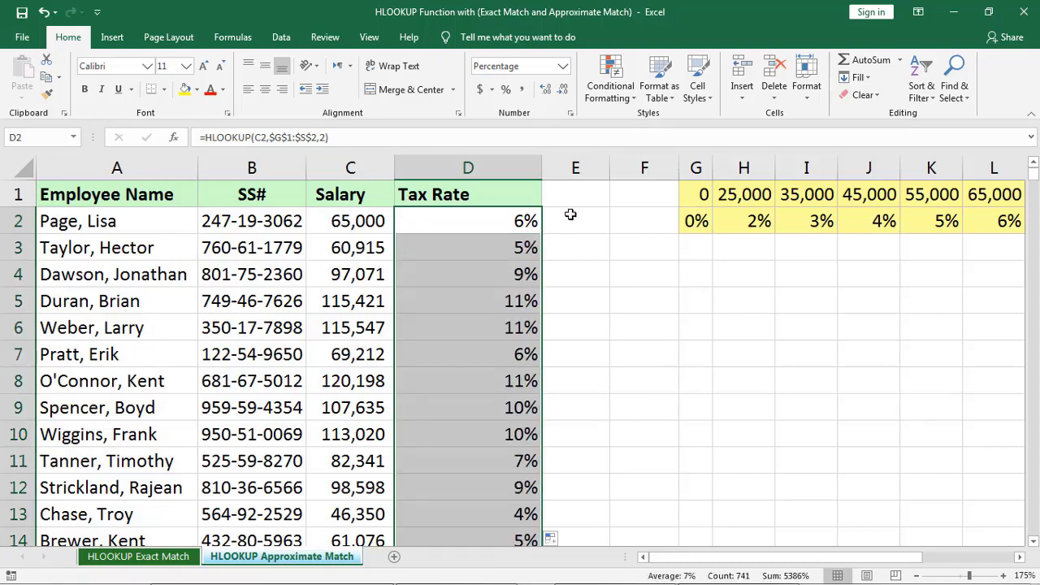
click(505, 220)
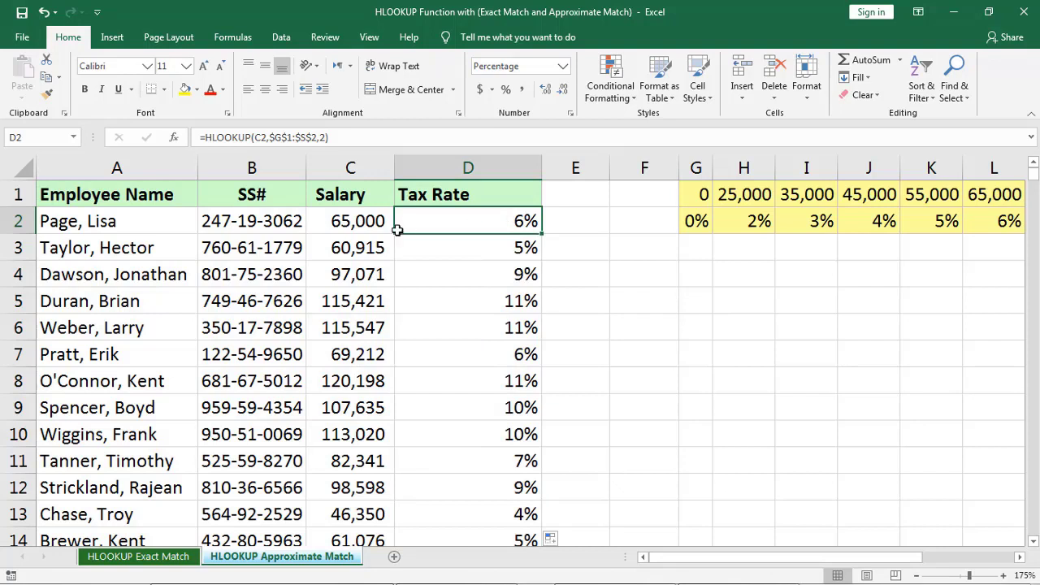
click(359, 224)
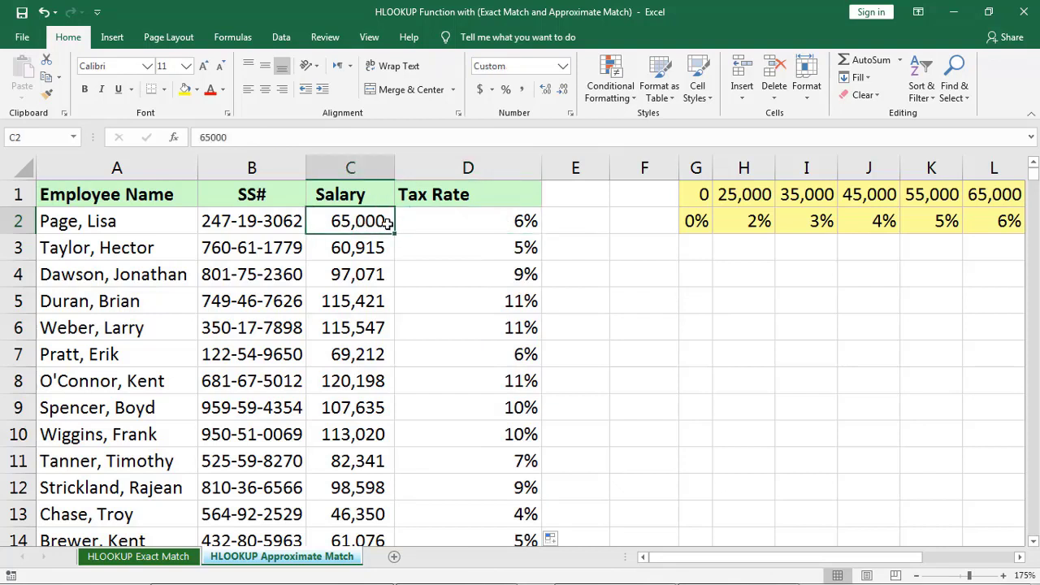
click(480, 222)
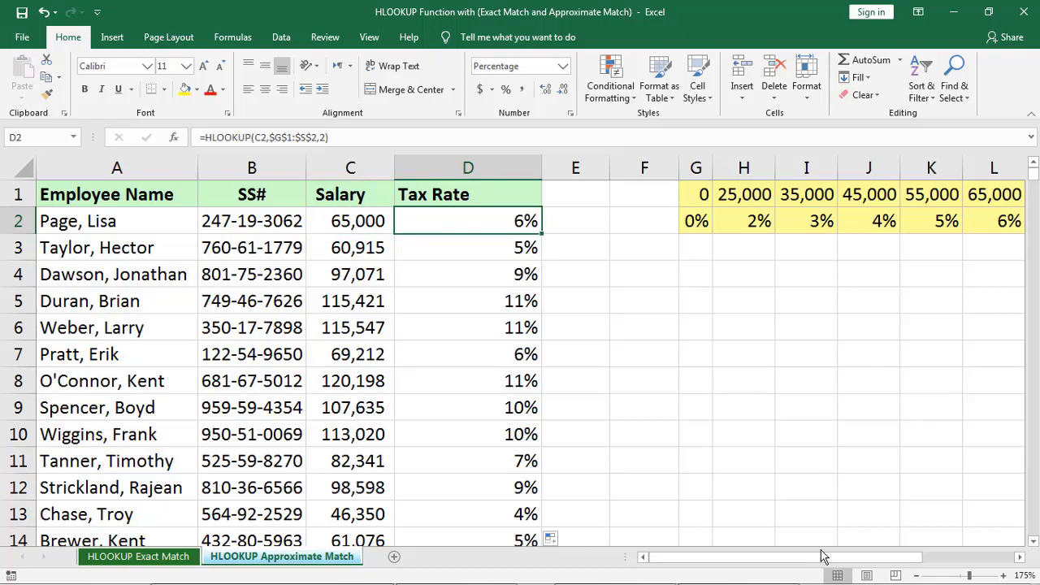
drag(821, 556, 839, 559)
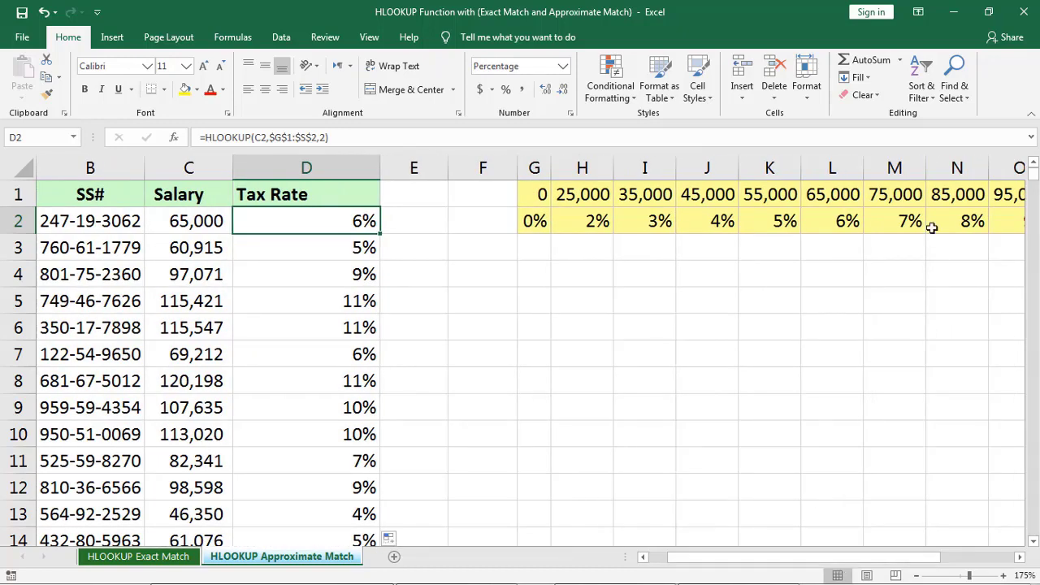
click(850, 201)
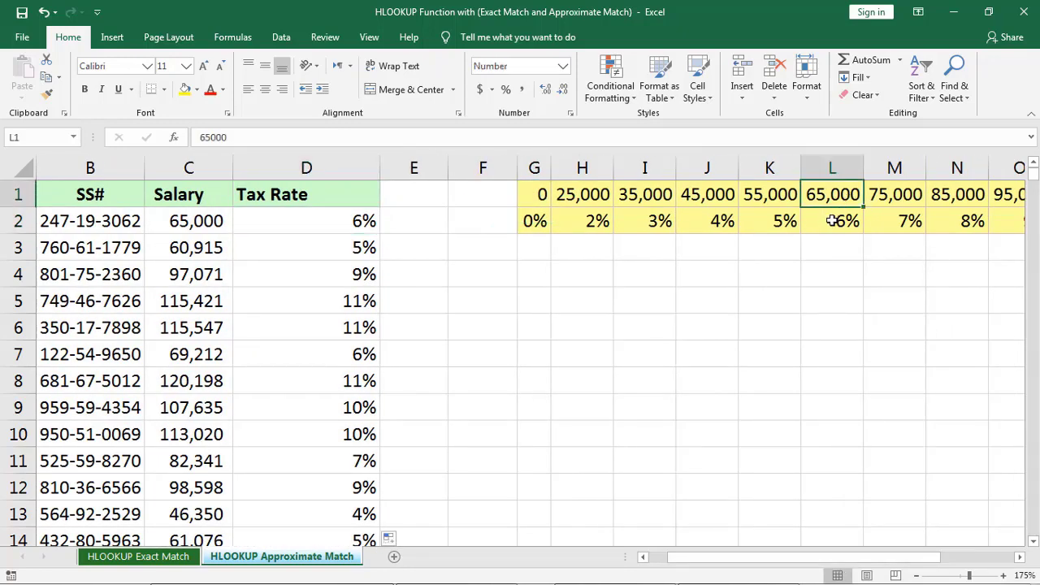
click(833, 221)
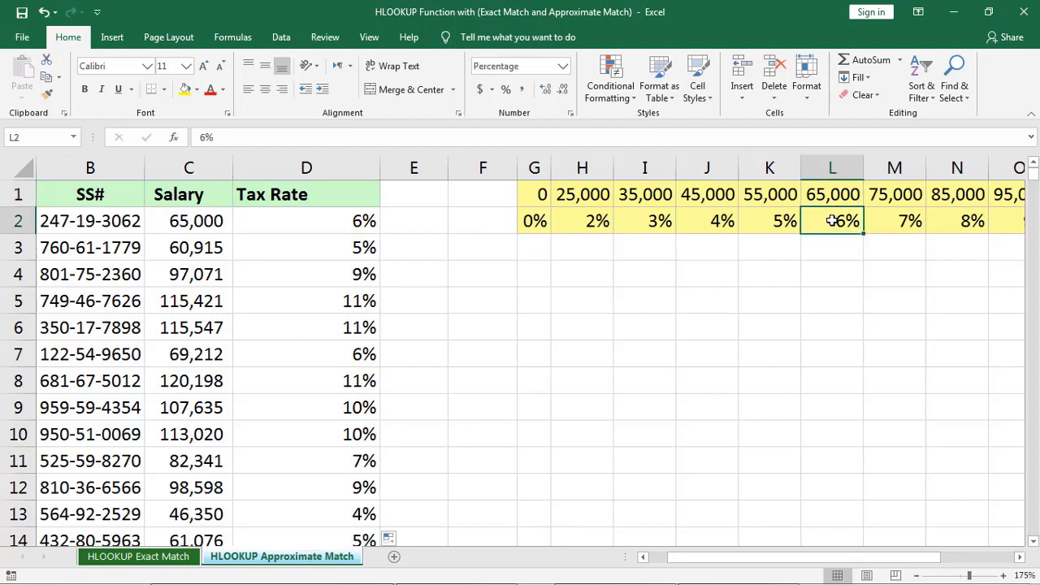
Change the first salary in C2 to 64,999 so D2 returns 5%
click(217, 225)
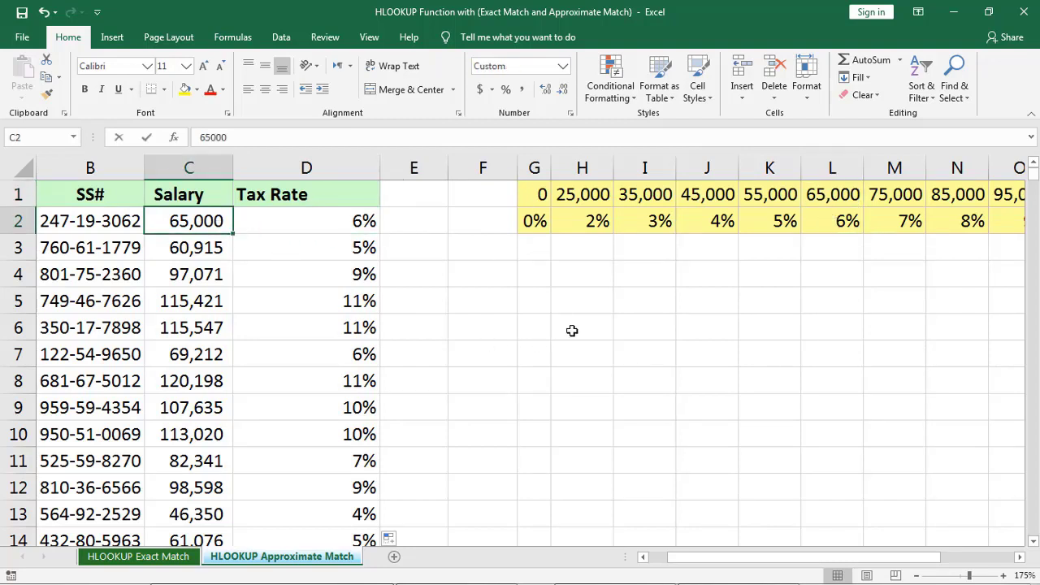
text(64999)
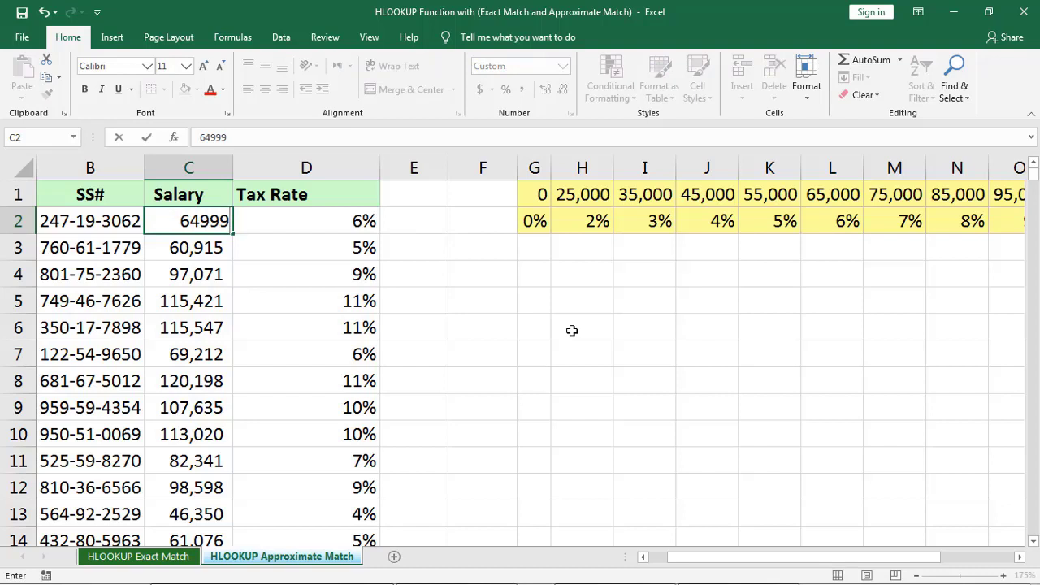
key(Return)
key(Up)
key(Right)
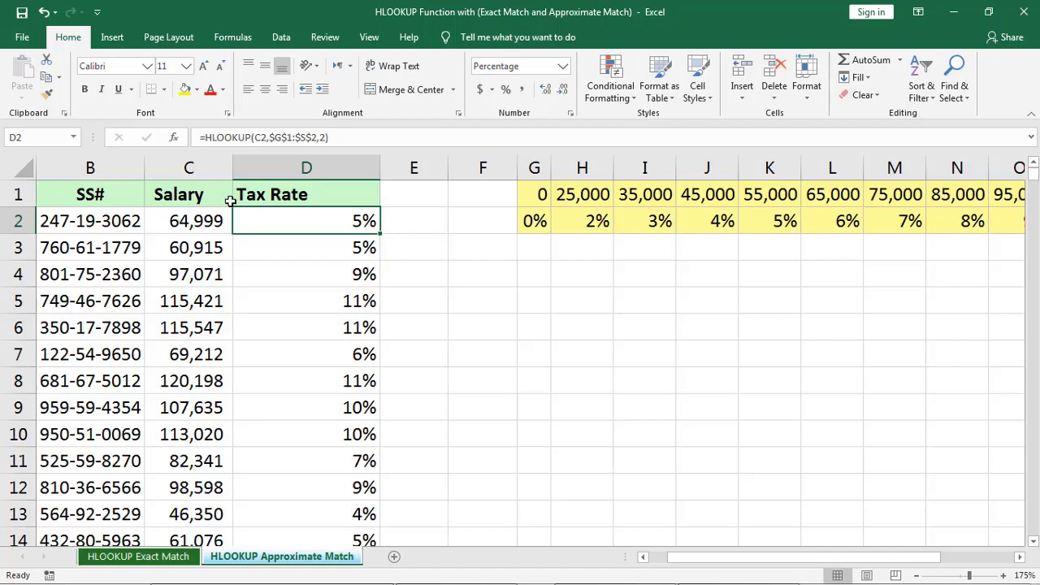
Re-enter C2 as 65,000 and then 64,999 to compare the tax rates
click(199, 218)
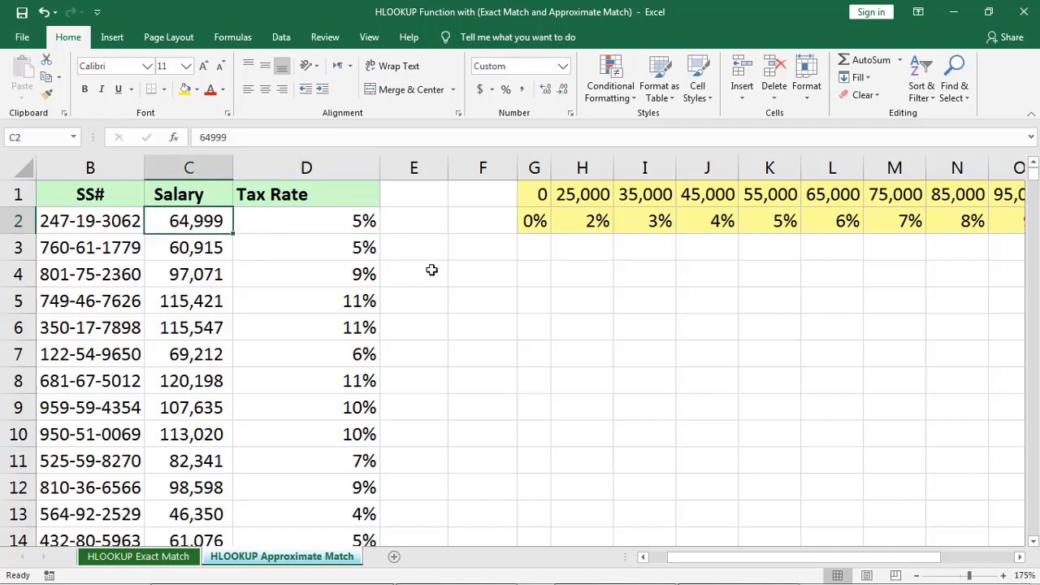
text(65,000)
key(Return)
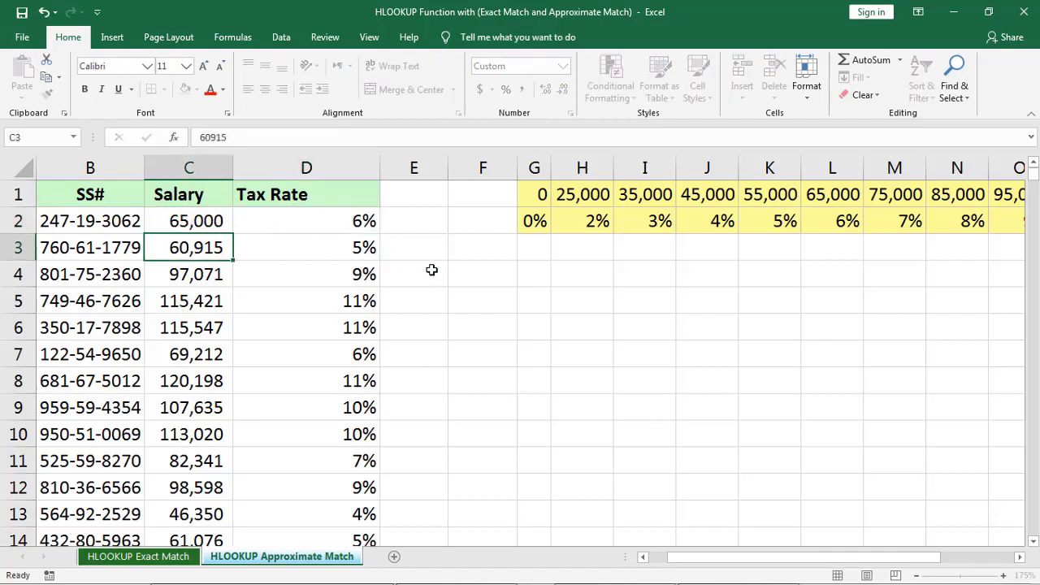
key(Up)
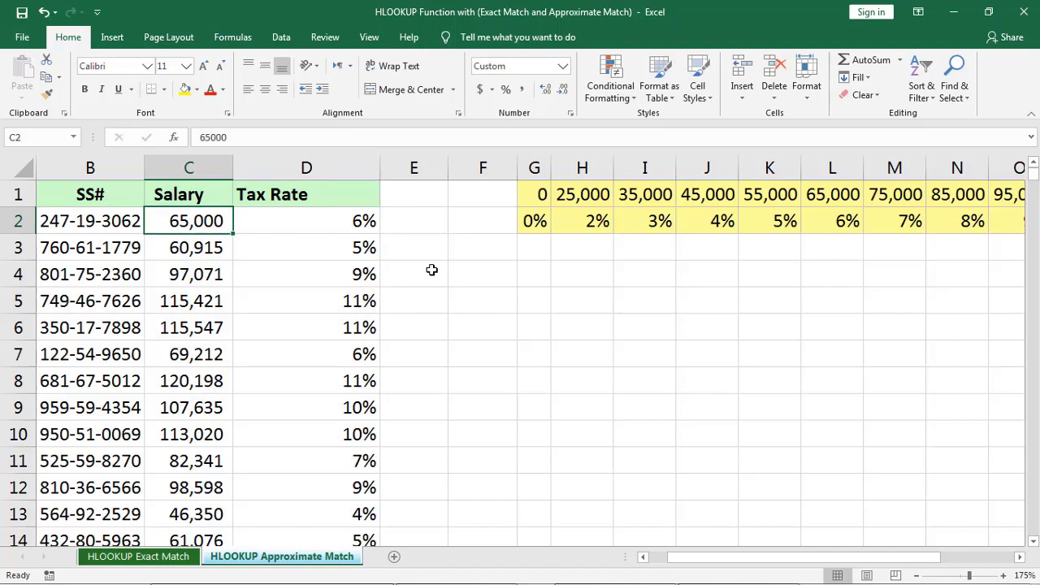
text(649)
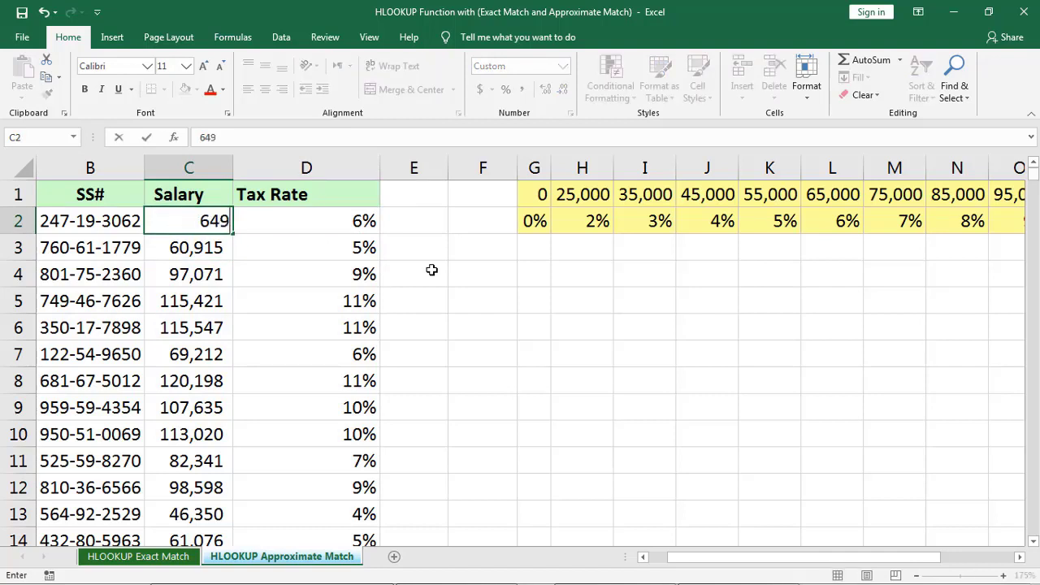
text(99)
key(Return)
key(Up)
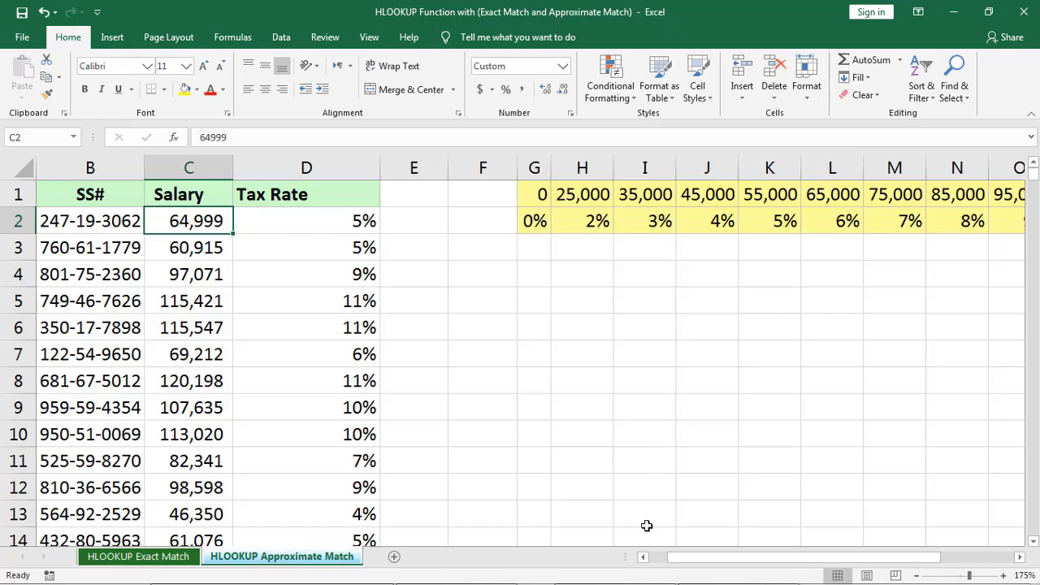
Delete the 0 threshold from G1 in the salary bracket table
click(660, 558)
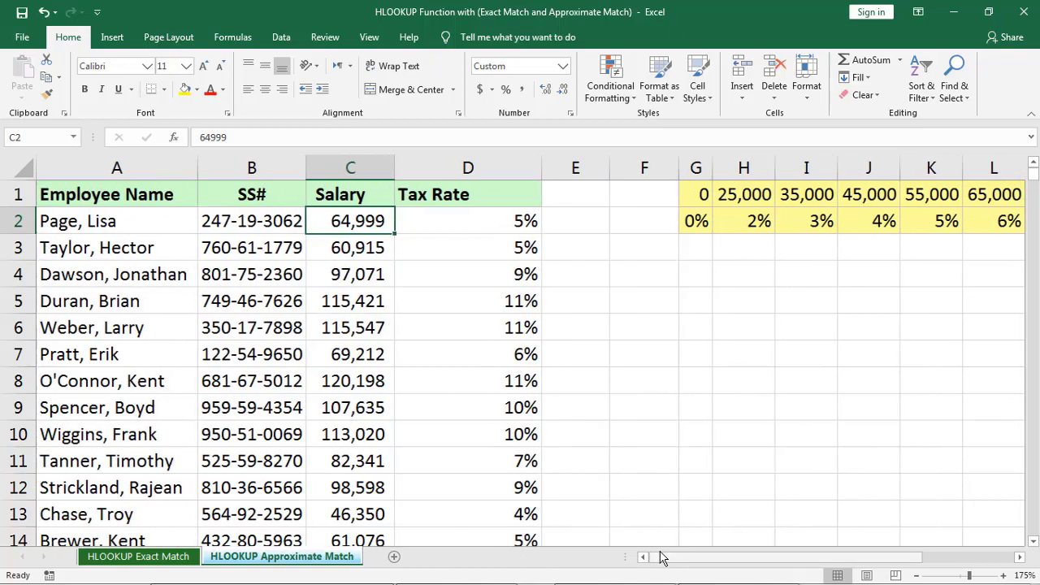
click(703, 197)
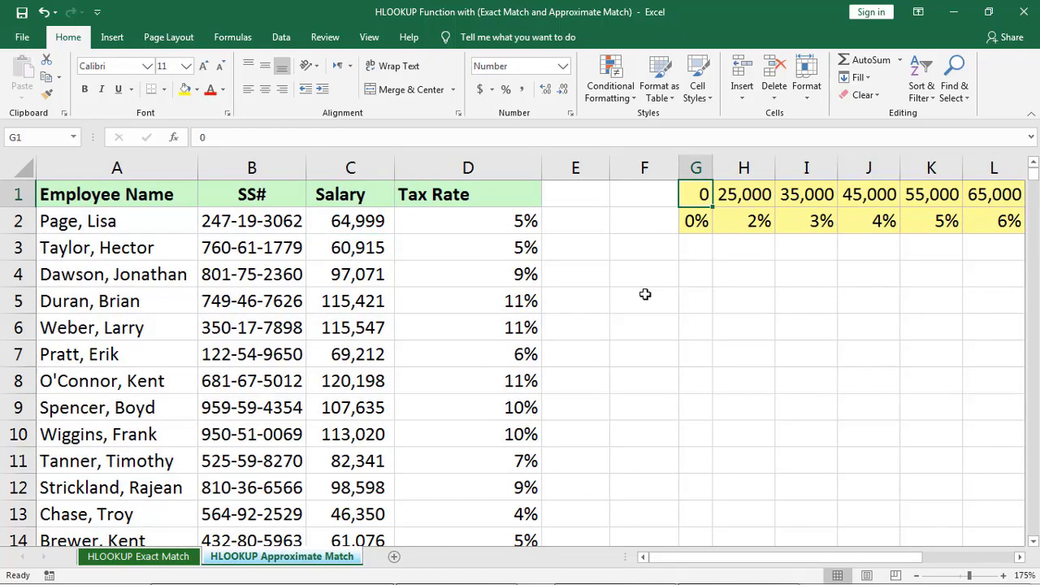
key(Delete)
click(364, 224)
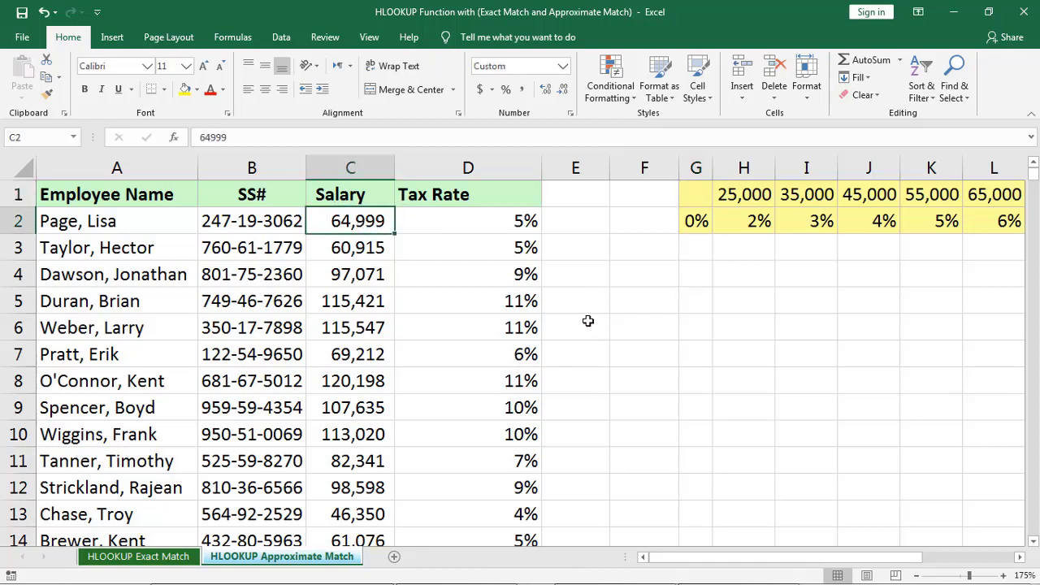
Change the first salary in C2 to 25,000, then to 24,999
key(F2)
key(BackSpace)
key(BackSpace)
key(BackSpace)
text(25,000)
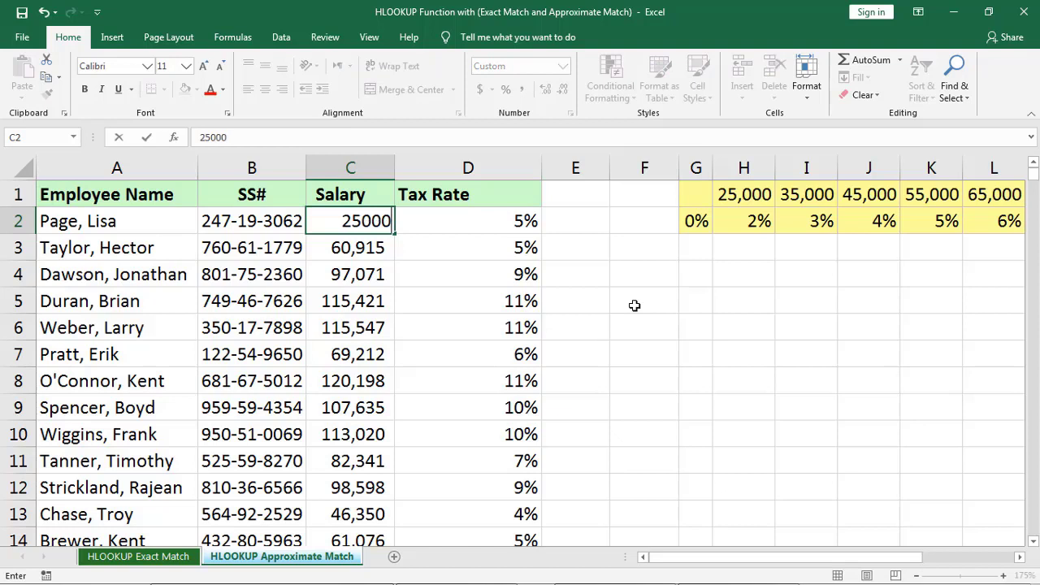
key(Return)
key(Up)
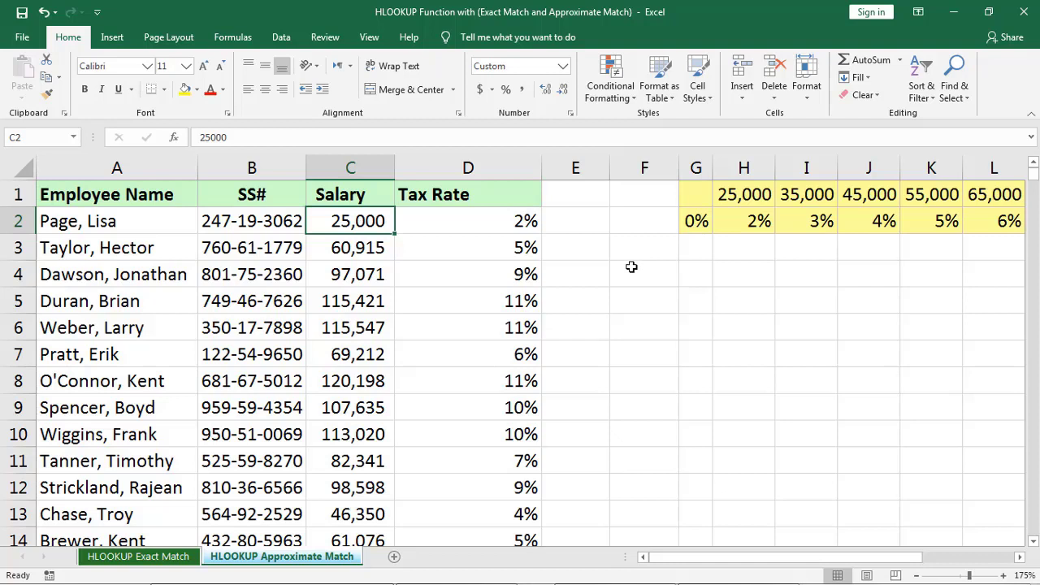
text(24)
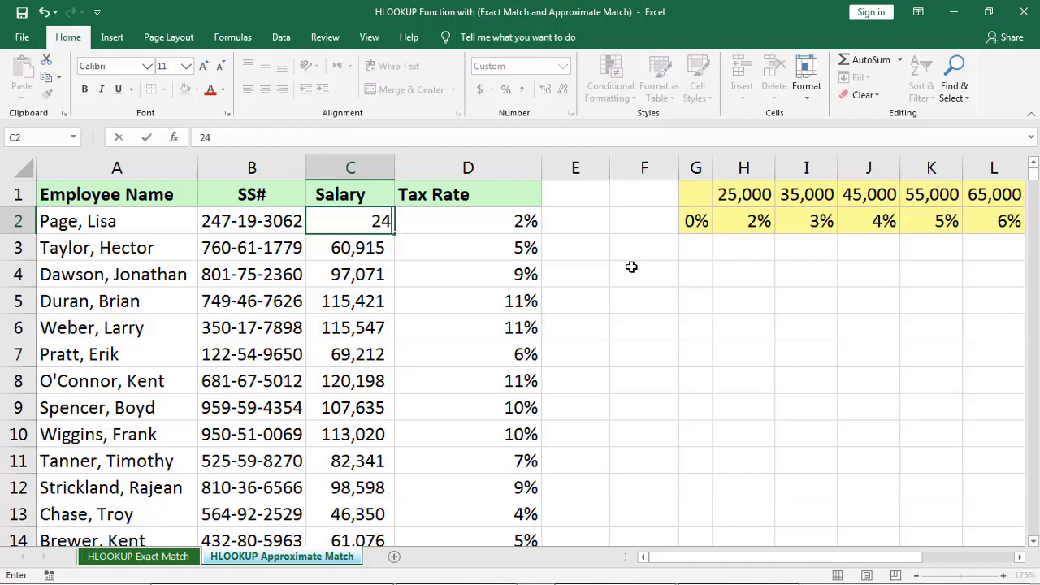
text(,999)
key(ctrl+Return)
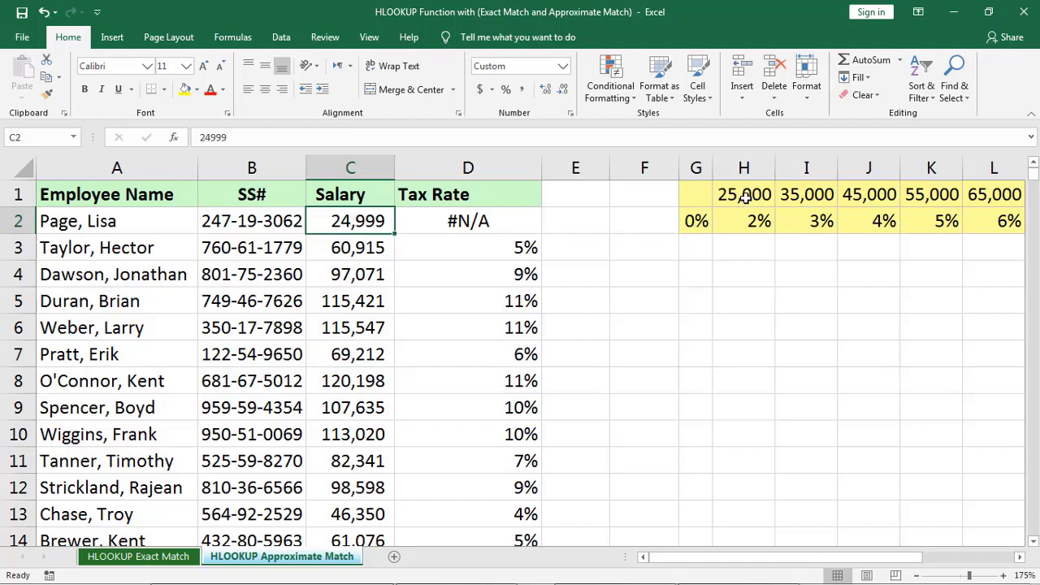
Compare the 25,000 threshold in H1 with D2's formula, now returning #N/A
click(745, 197)
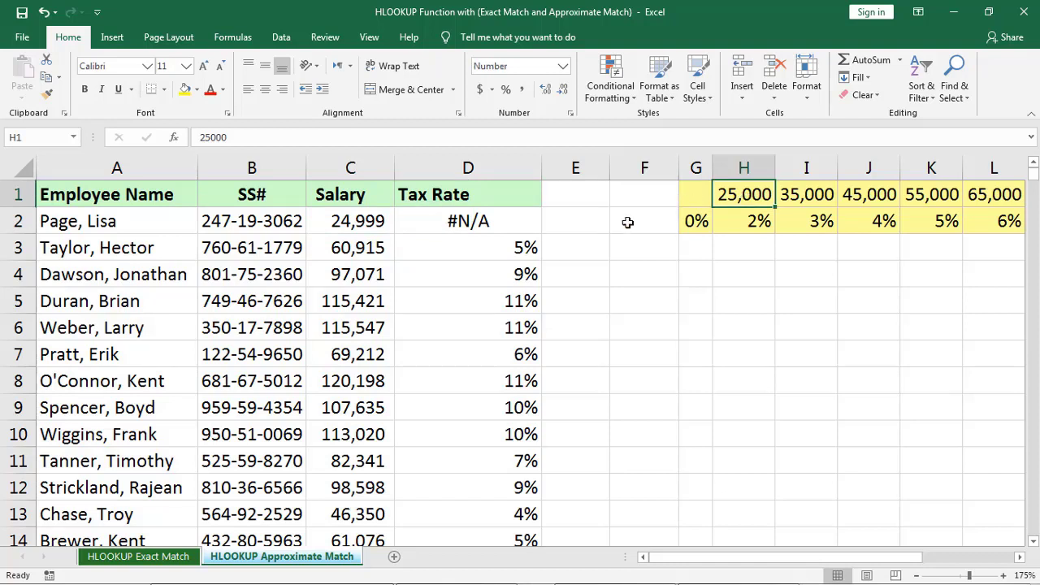
click(478, 224)
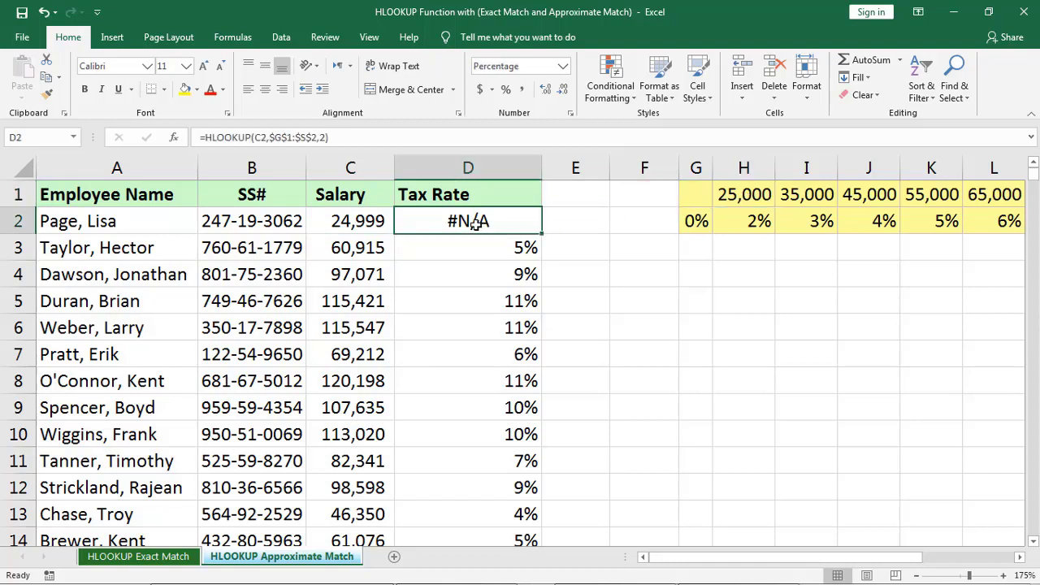
click(377, 226)
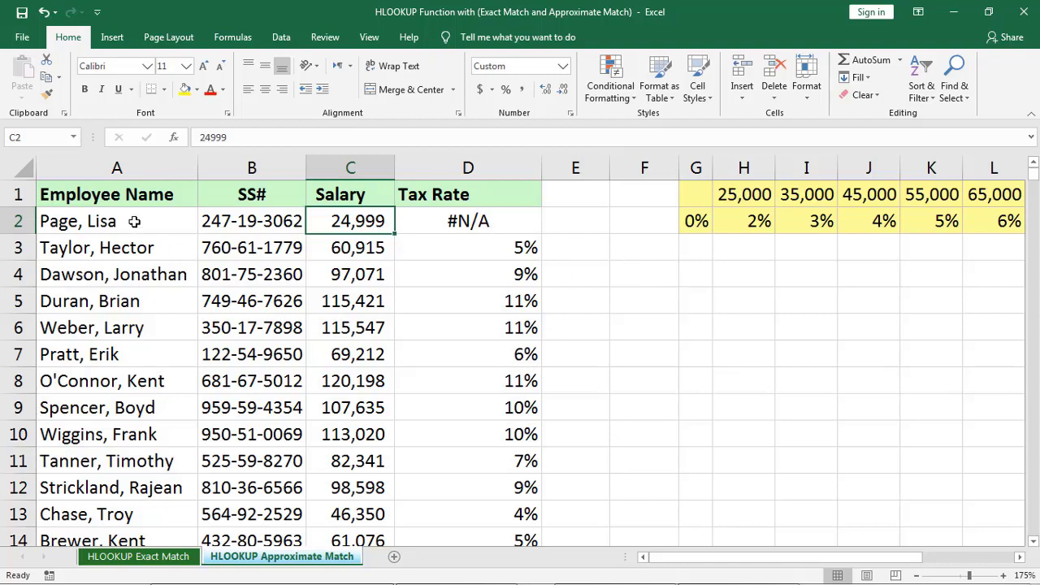
click(131, 196)
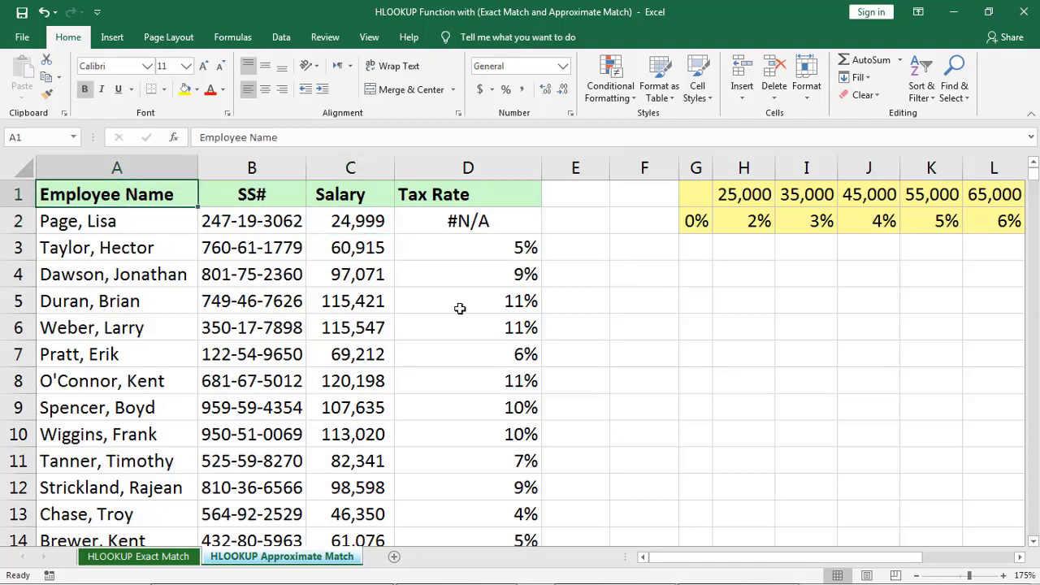